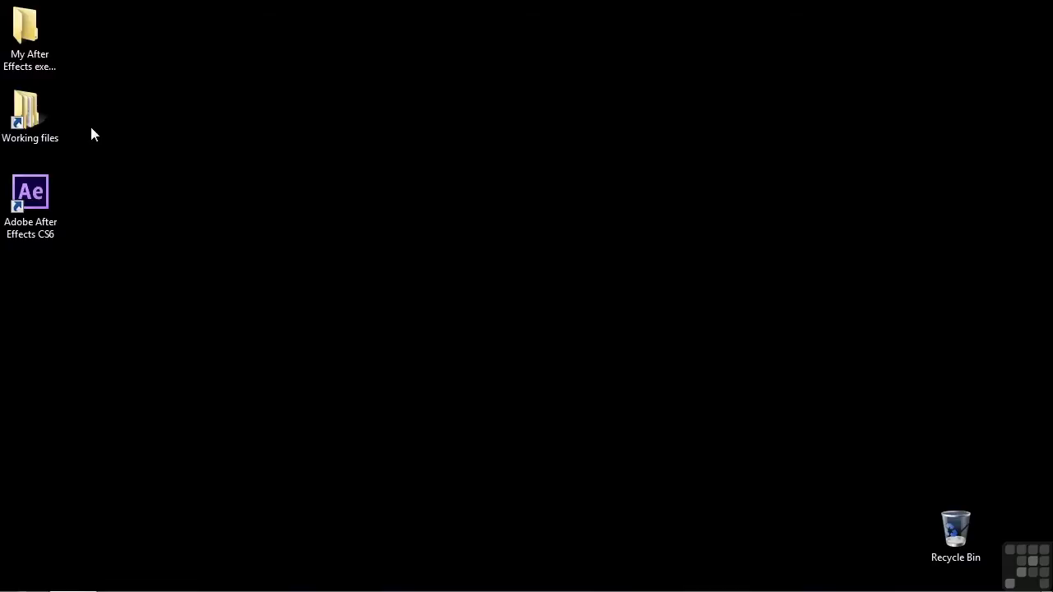
# Browse into Working files > After Effects projects and scroll down to 1401-parenting.aep.
pyautogui.doubleClick(42, 126)
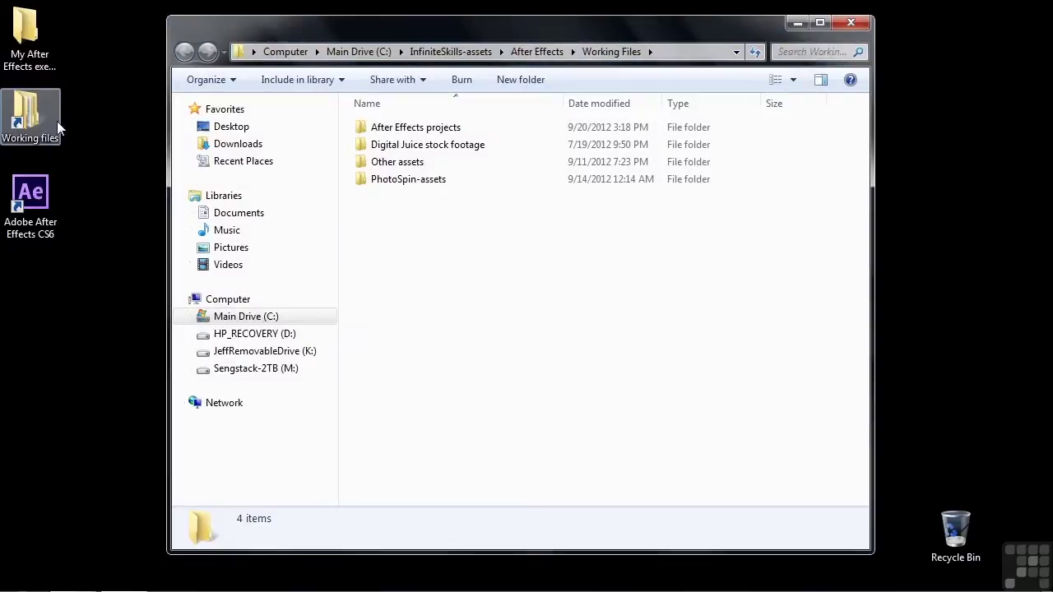
pyautogui.doubleClick(387, 128)
pyautogui.scroll(-7, 465, 411)
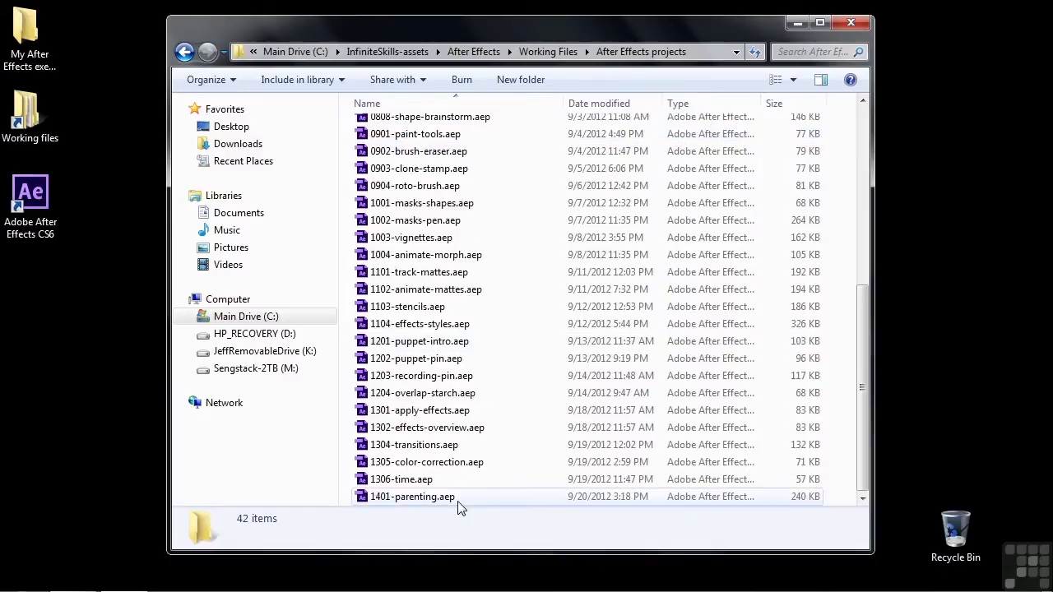
# Open 1401-parenting.aep, view the puppet comp, then return to the Tire + text comp.
pyautogui.doubleClick(421, 499)
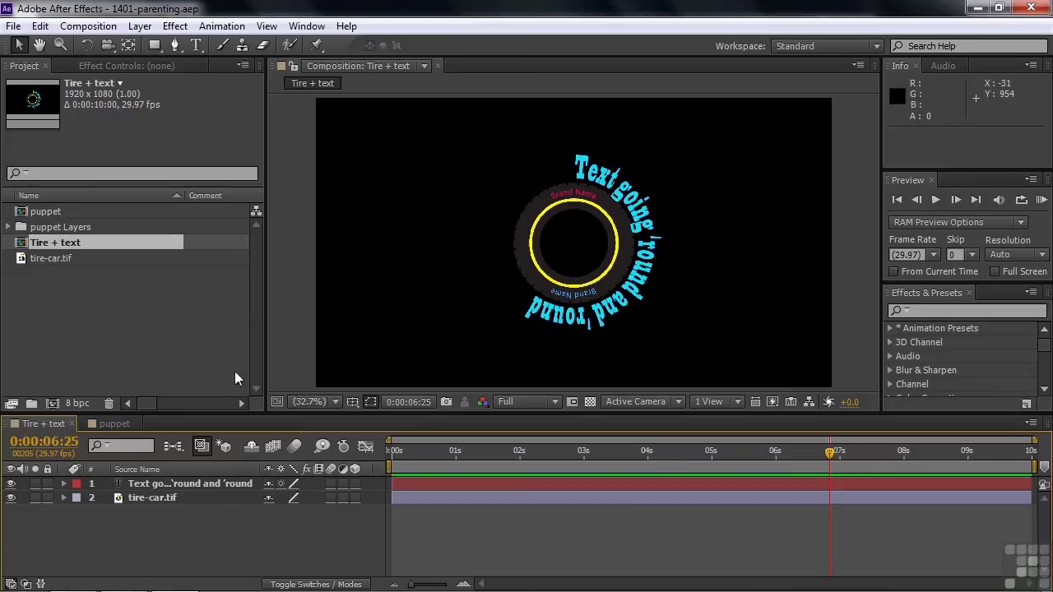
pyautogui.click(114, 424)
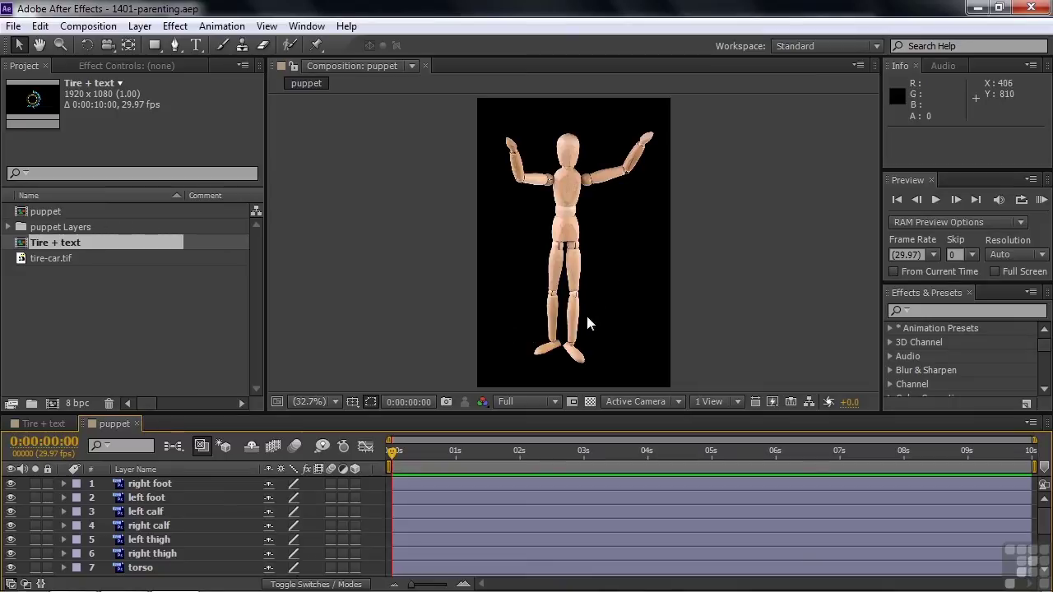
pyautogui.click(36, 423)
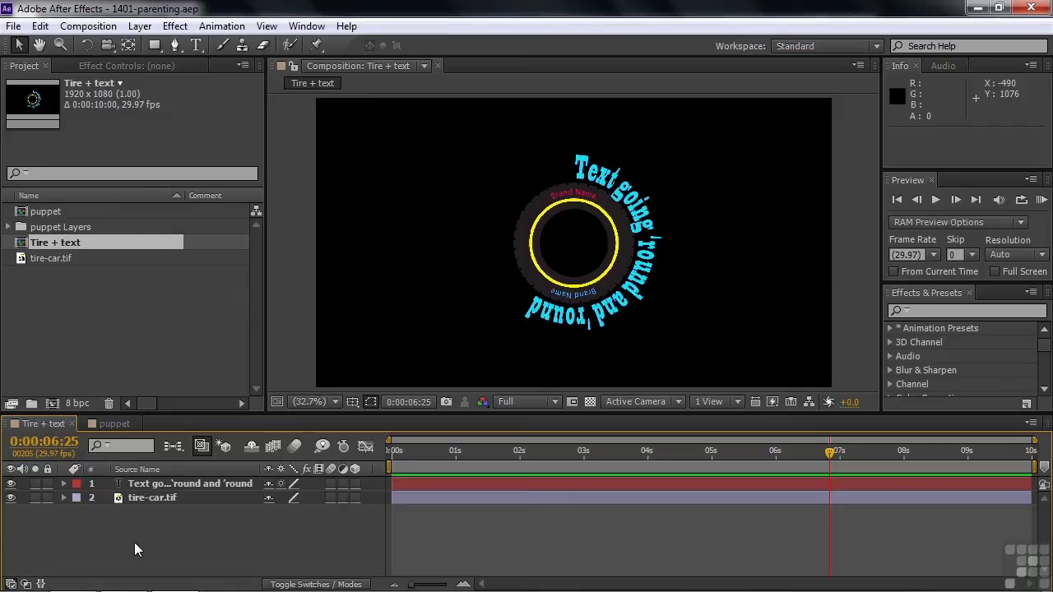
# Add the Parent column to the Tire + text timeline and select the curved text layer.
pyautogui.rightClick(378, 468)
pyautogui.moveTo(426, 527)
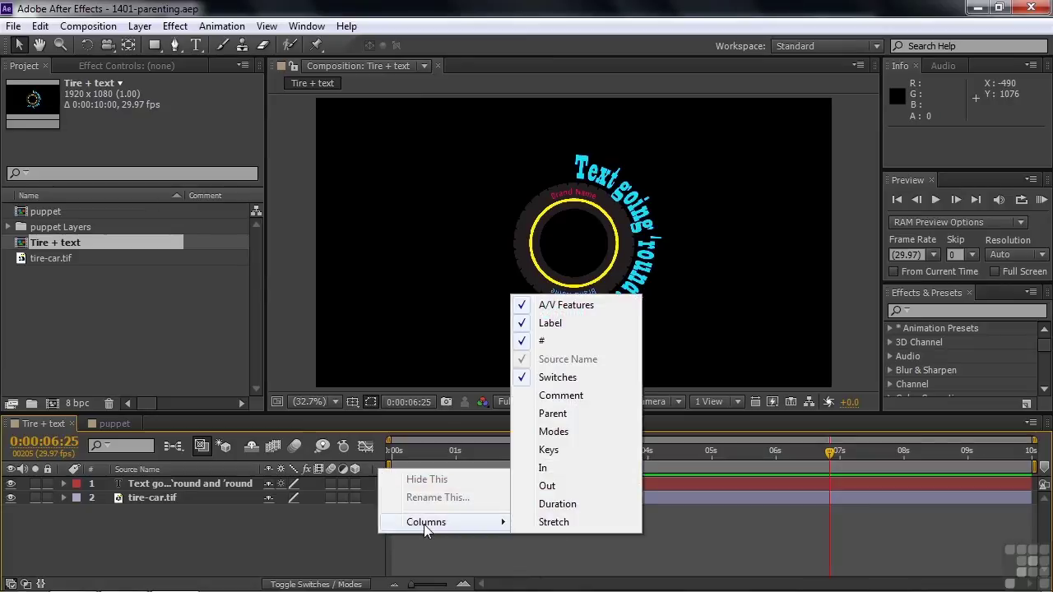
pyautogui.click(567, 414)
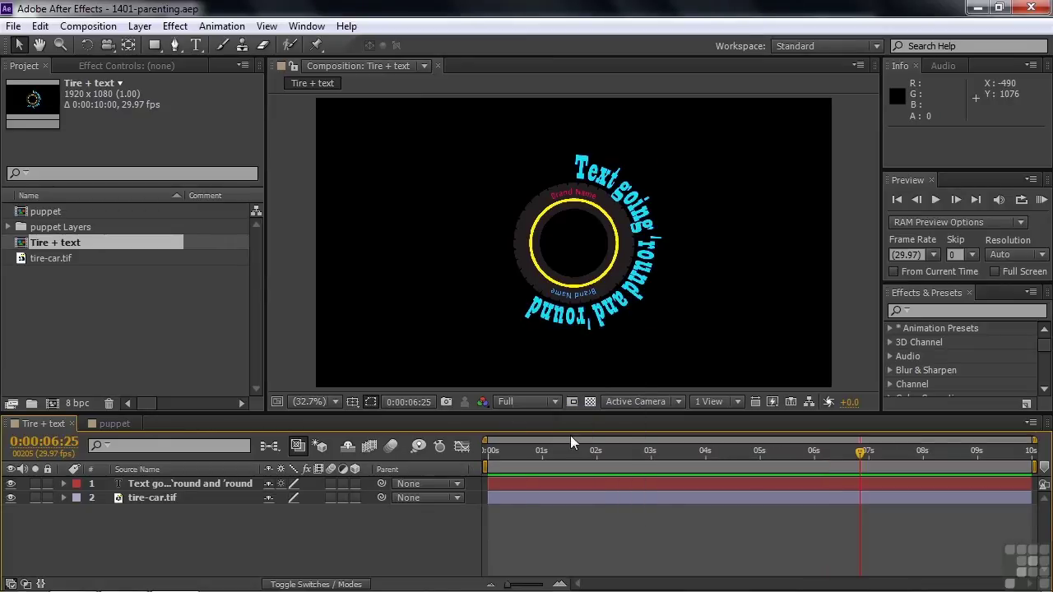
pyautogui.click(457, 487)
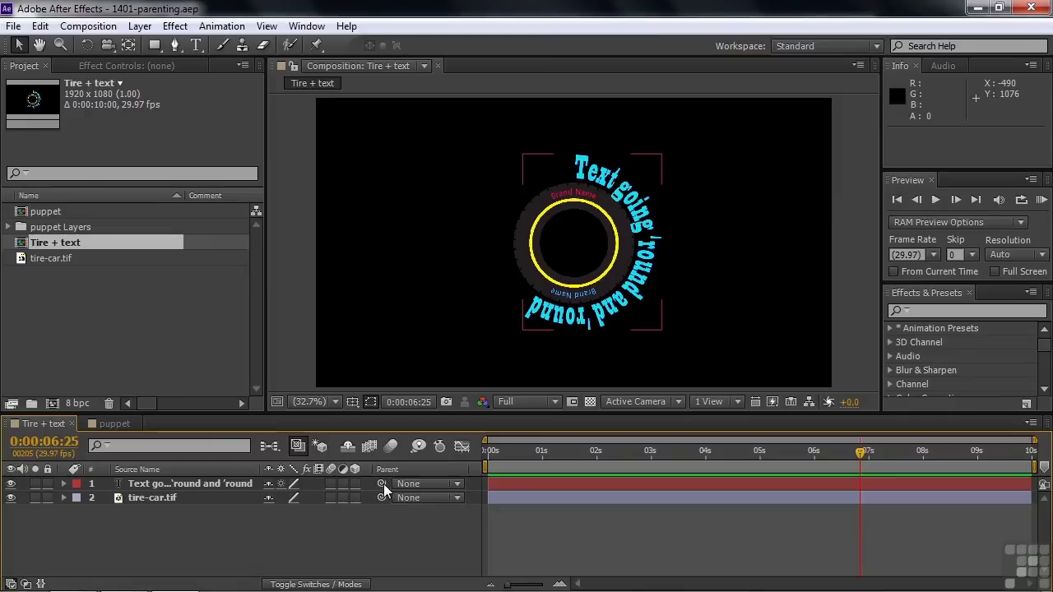
pyautogui.press('F2')
pyautogui.click(440, 488)
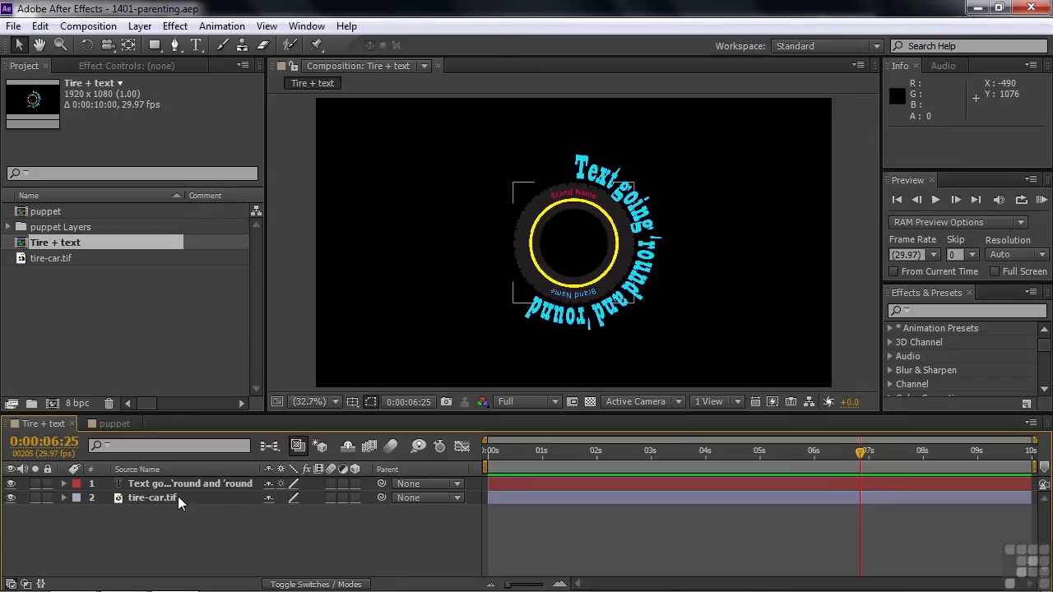
# Set the curved text layer's parent to 2. tire-car.tif.
pyautogui.click(458, 484)
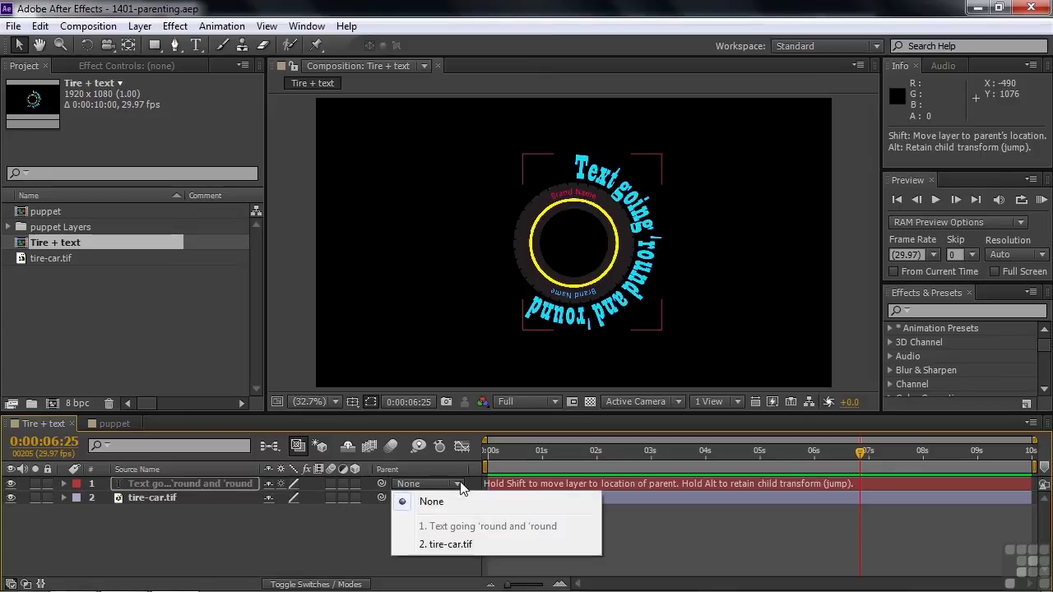
pyautogui.click(442, 545)
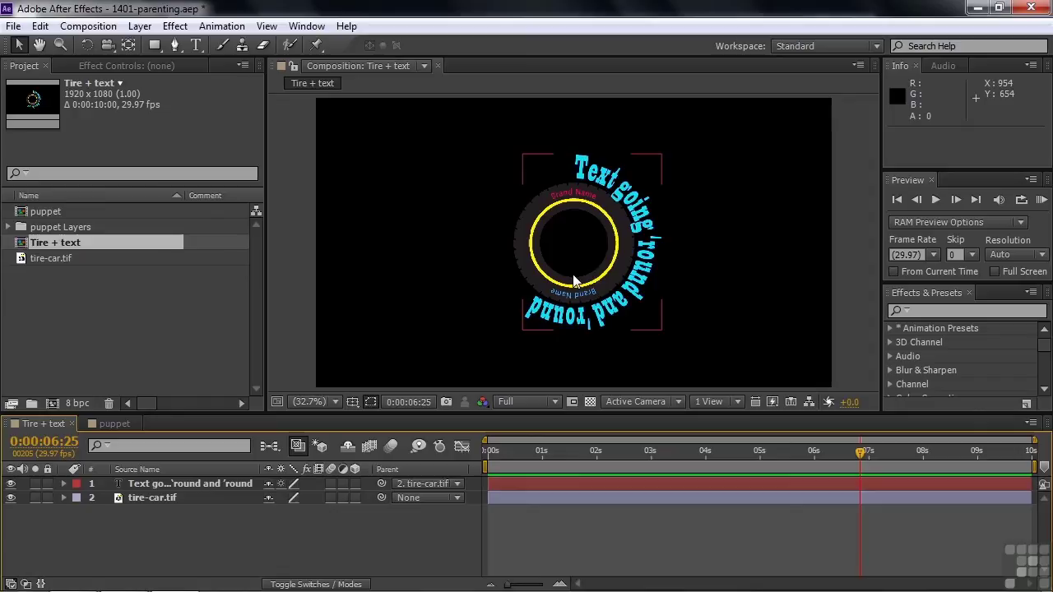
# Scale tire-car.tif to 4% and move it to the lower-left corner at 85.0, 995.9.
pyautogui.click(136, 499)
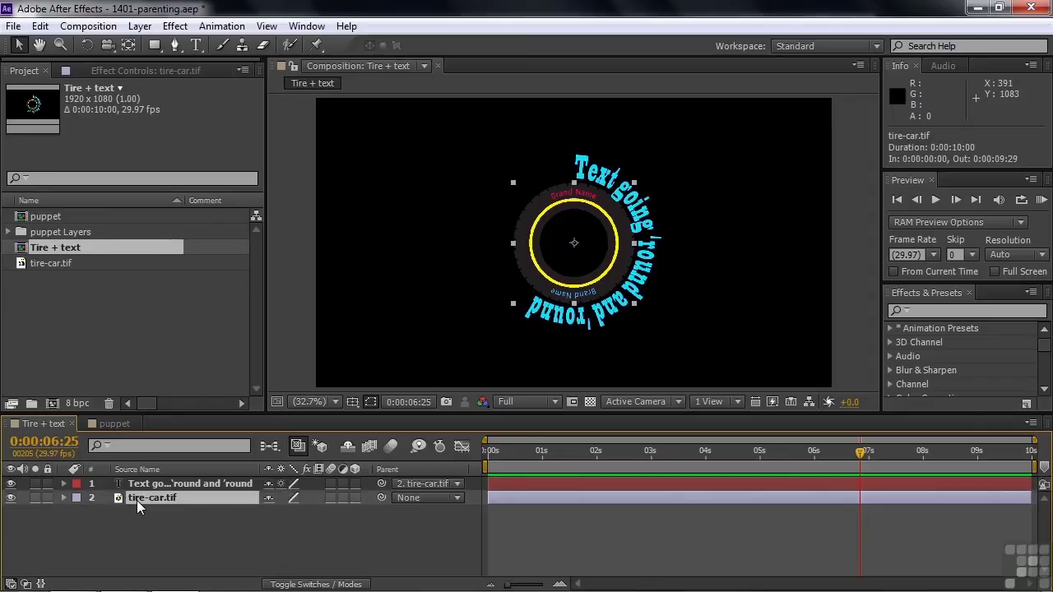
pyautogui.press('s')
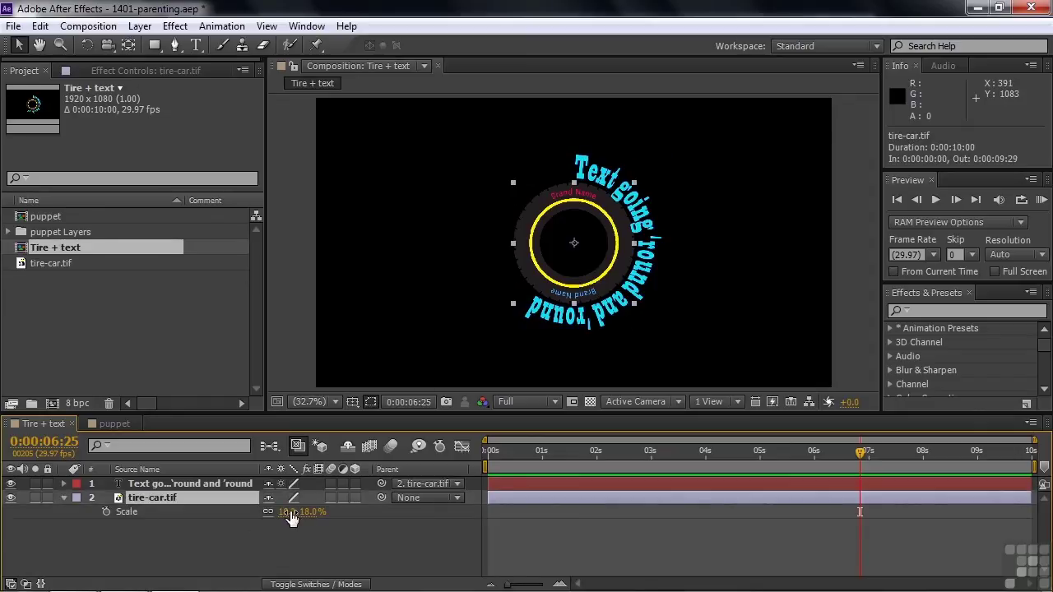
pyautogui.moveTo(292, 518); pyautogui.dragTo(283, 518)
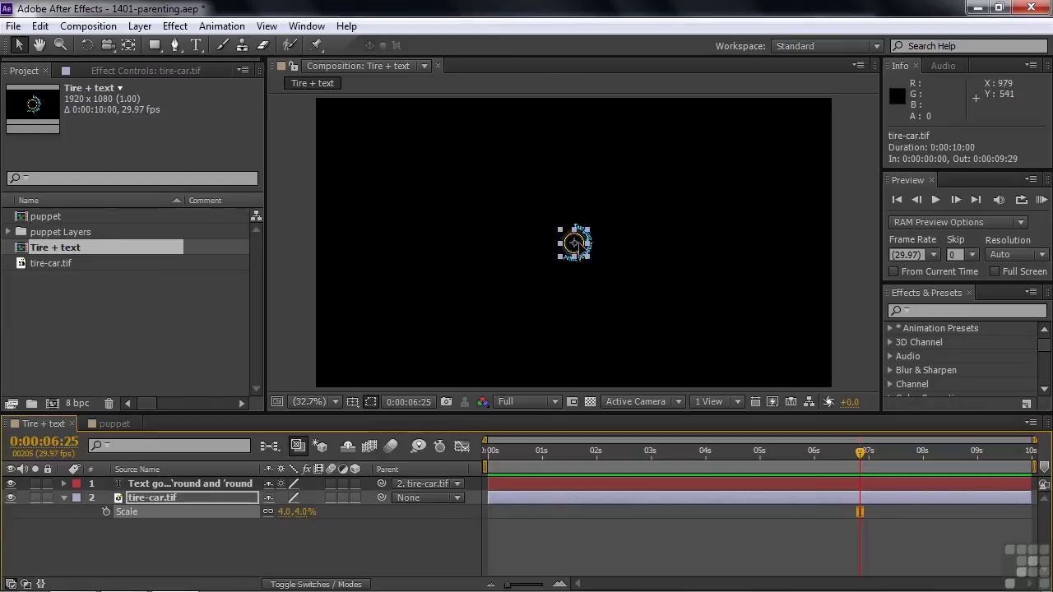
pyautogui.moveTo(563, 252); pyautogui.dragTo(346, 370)
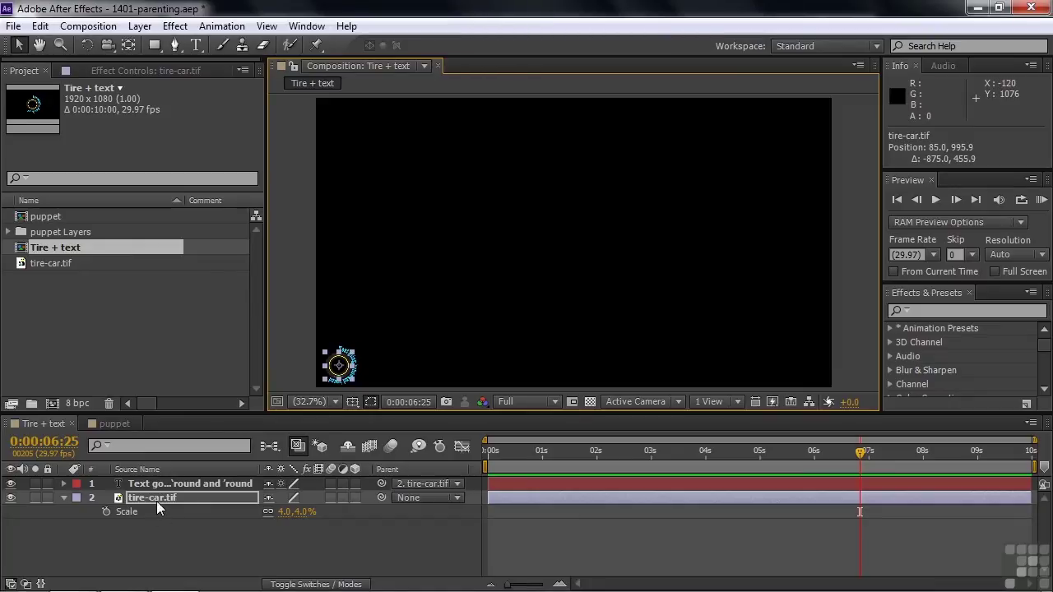
# Add Easy Ease Position, Scale and Rotation keyframes to the tire at 0:00:00:00.
pyautogui.hotkey('shift', 'r')
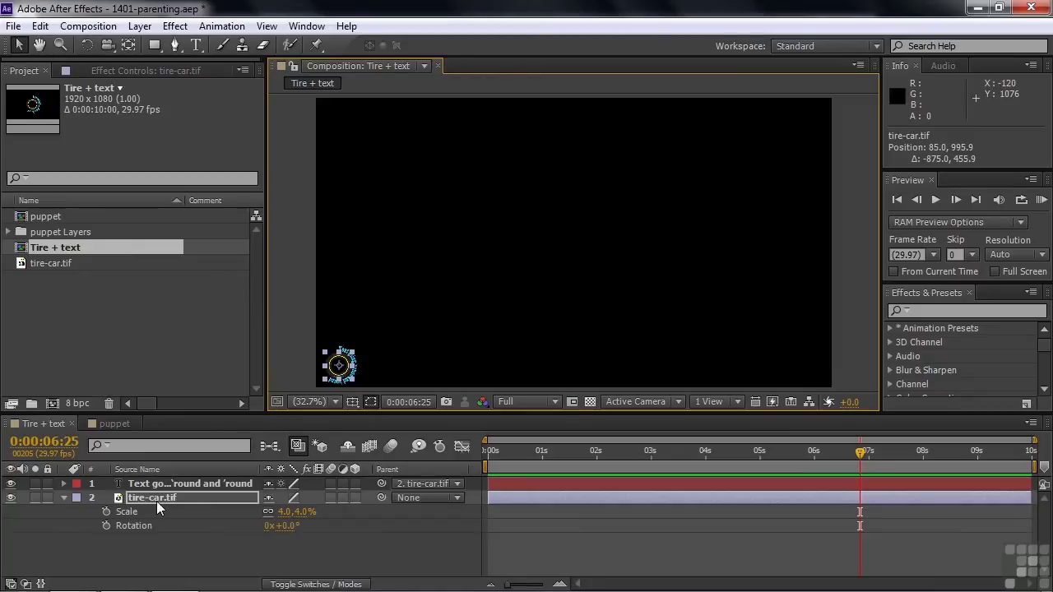
pyautogui.hotkey('shift', 'p')
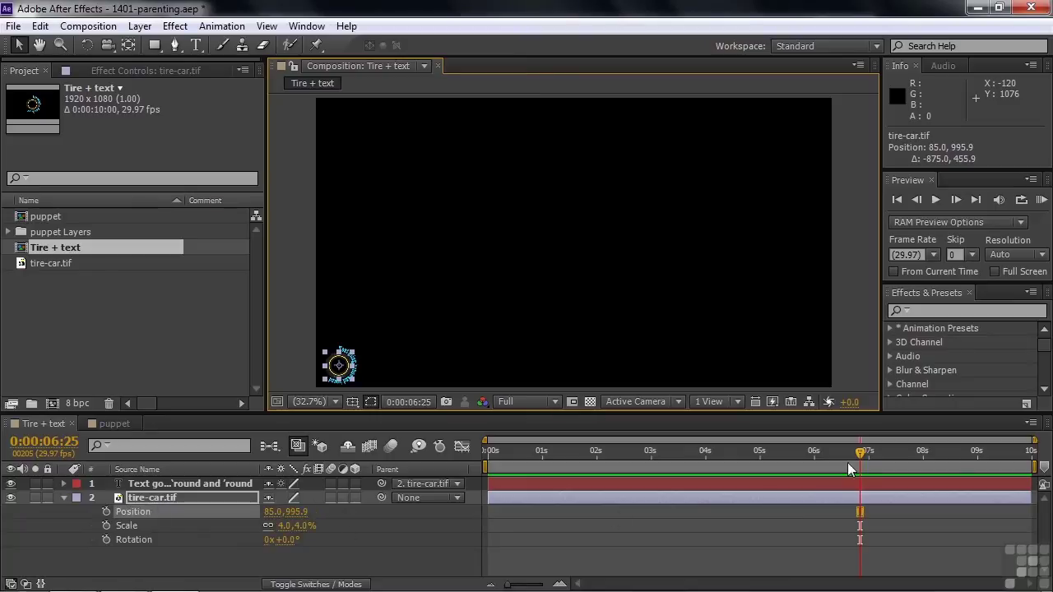
pyautogui.moveTo(861, 459); pyautogui.dragTo(481, 480)
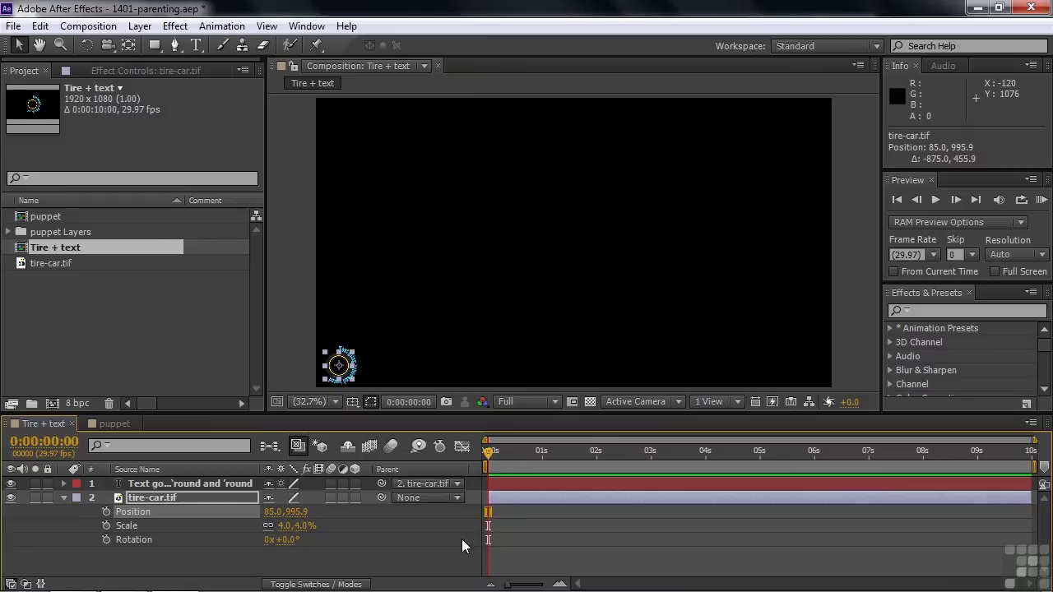
pyautogui.click(105, 511)
pyautogui.click(105, 525)
pyautogui.click(106, 540)
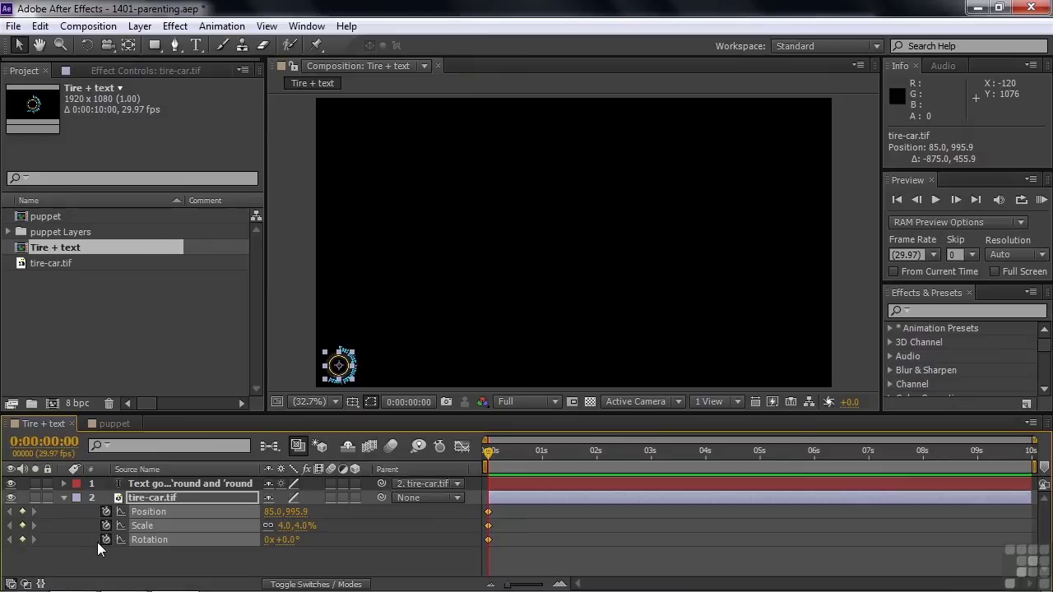
pyautogui.rightClick(487, 513)
pyautogui.moveTo(524, 499)
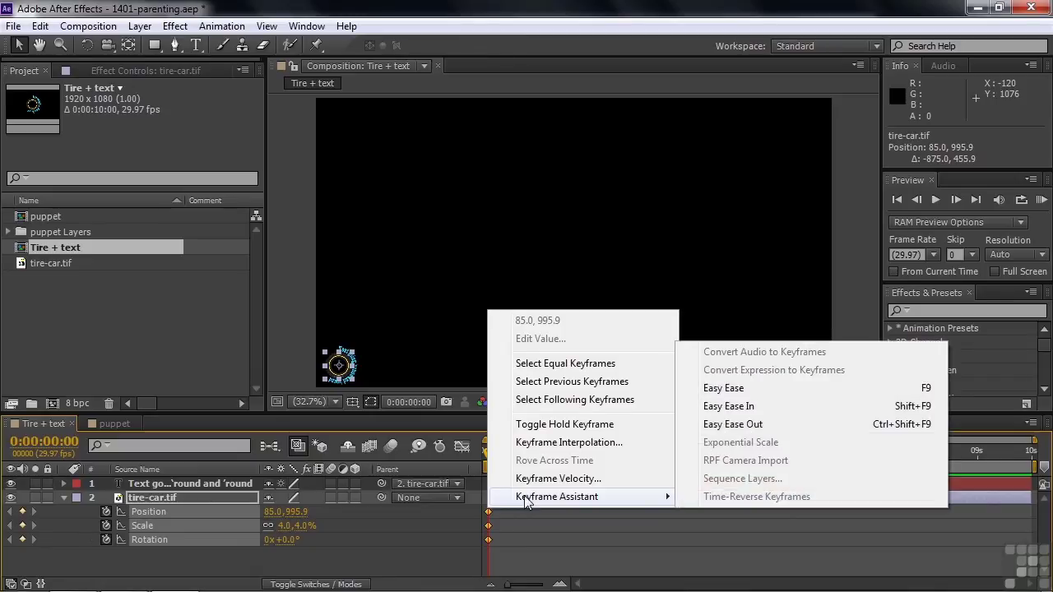
pyautogui.click(749, 389)
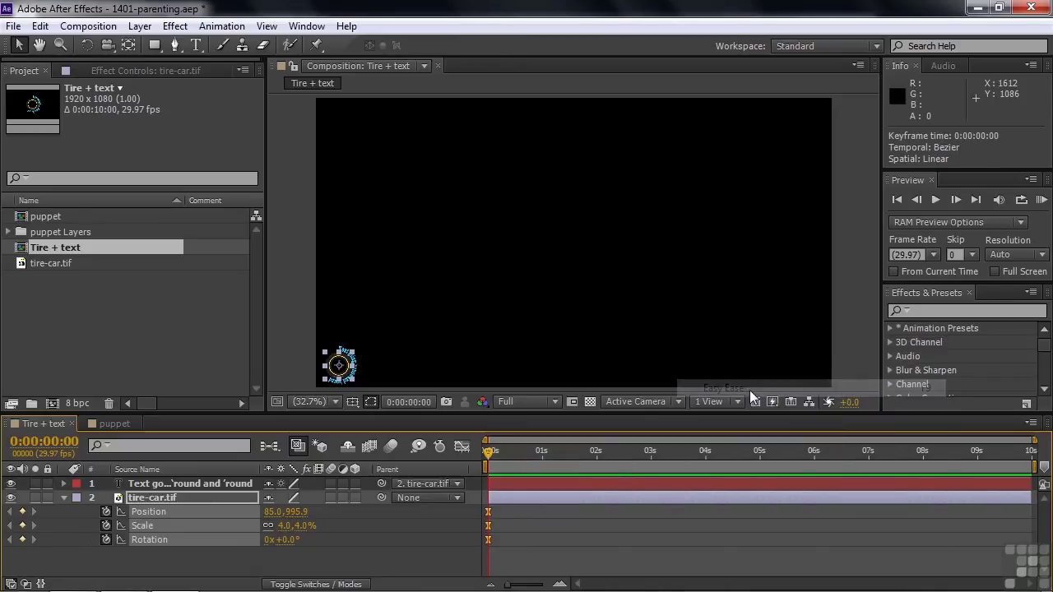
# At 0:00:05:00, move the tire to the upper right (1324.1, 527.8) and enlarge it to 33%.
pyautogui.moveTo(491, 454); pyautogui.dragTo(759, 459)
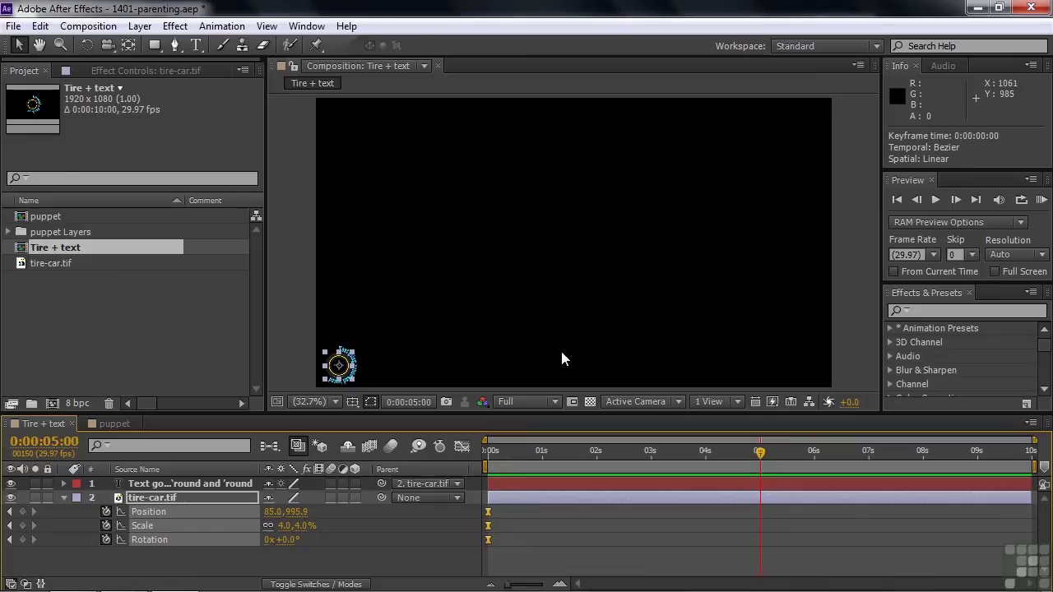
pyautogui.moveTo(361, 359); pyautogui.dragTo(750, 231)
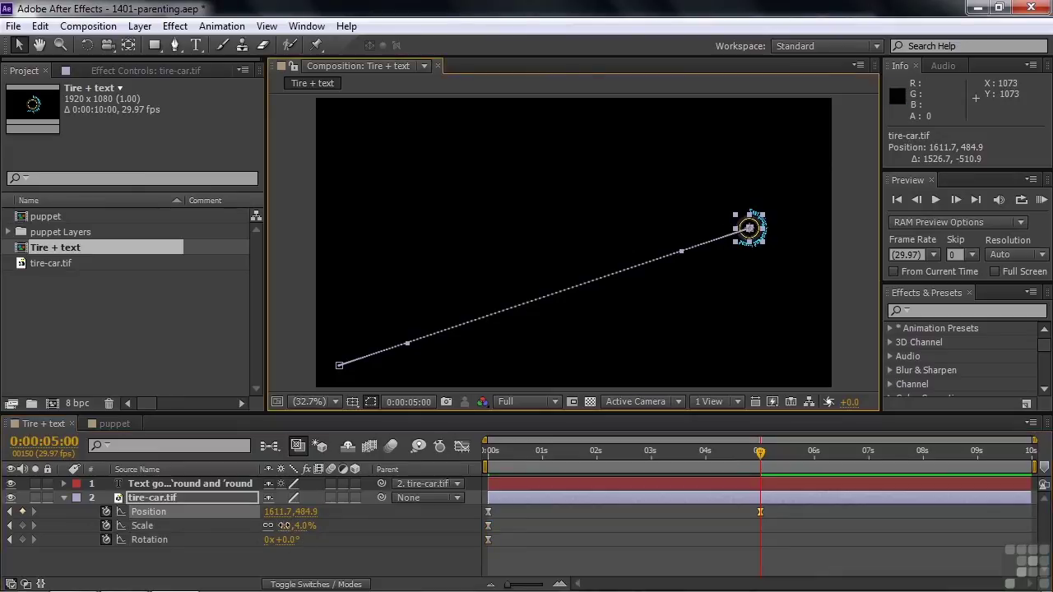
pyautogui.moveTo(287, 526); pyautogui.dragTo(309, 526)
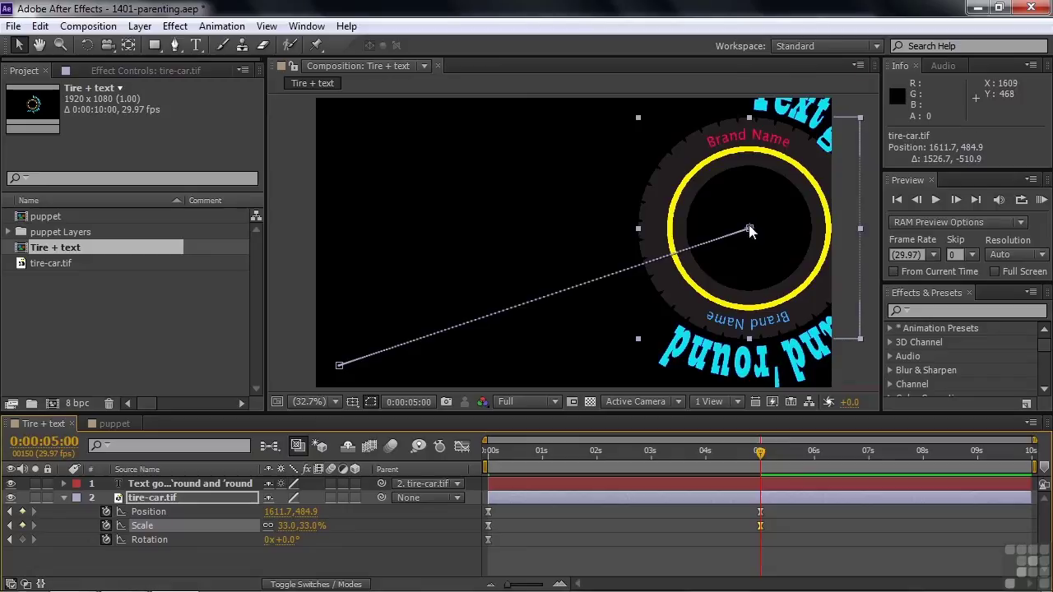
pyautogui.moveTo(750, 229); pyautogui.dragTo(670, 247)
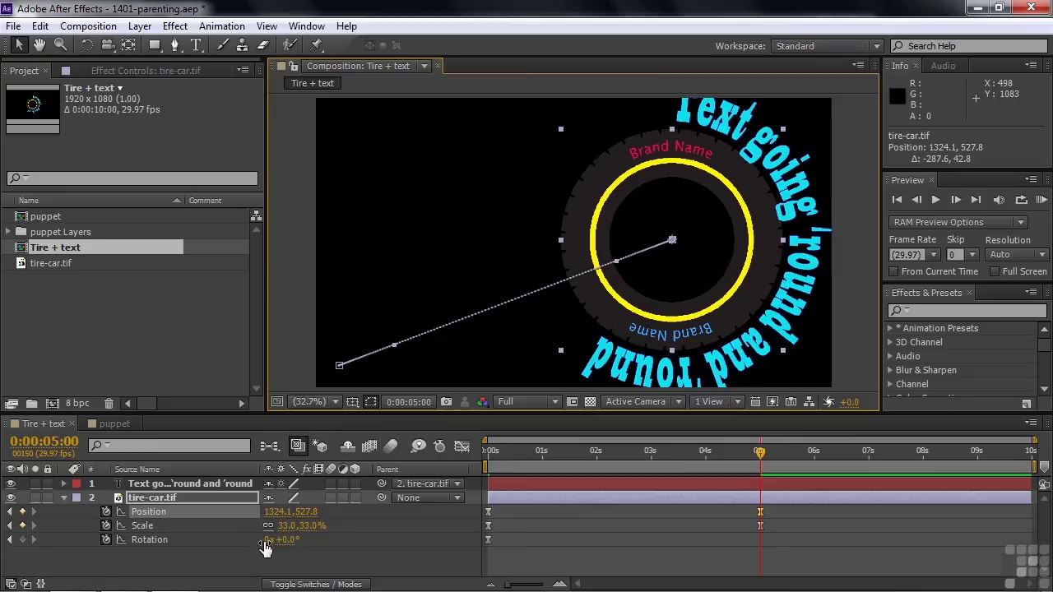
# Set the tire's rotation to -6 revolutions at 5 seconds, then scrub back to check.
pyautogui.click(267, 541)
pyautogui.write('-6')
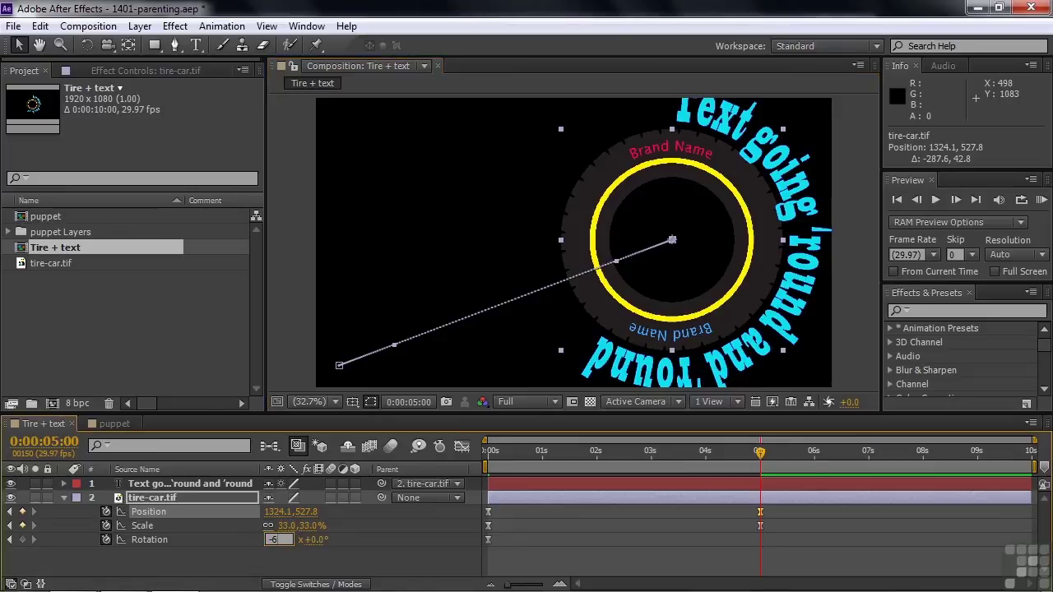
pyautogui.press('Tab')
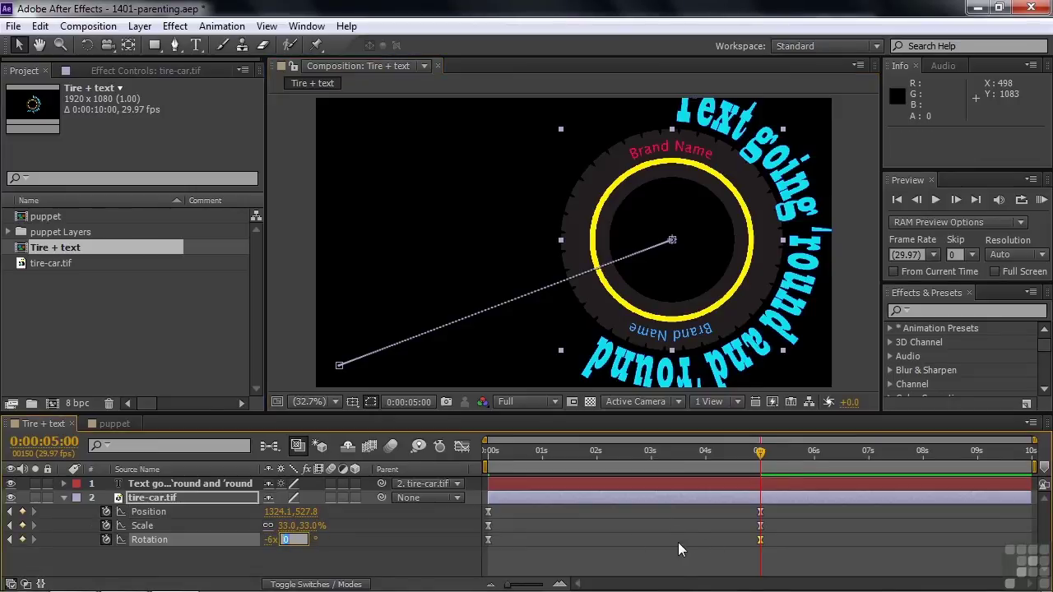
pyautogui.moveTo(759, 455); pyautogui.dragTo(483, 459)
# At the final frame, move the tire to the top-left, scale it to 5%, and zero its rotation.
pyautogui.press('h')
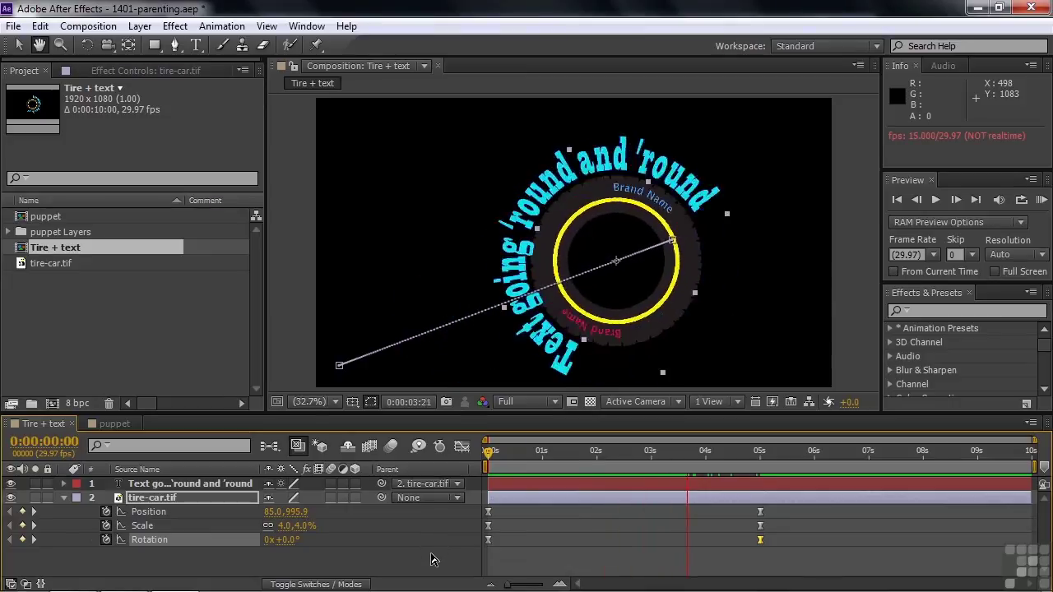
pyautogui.press('space')
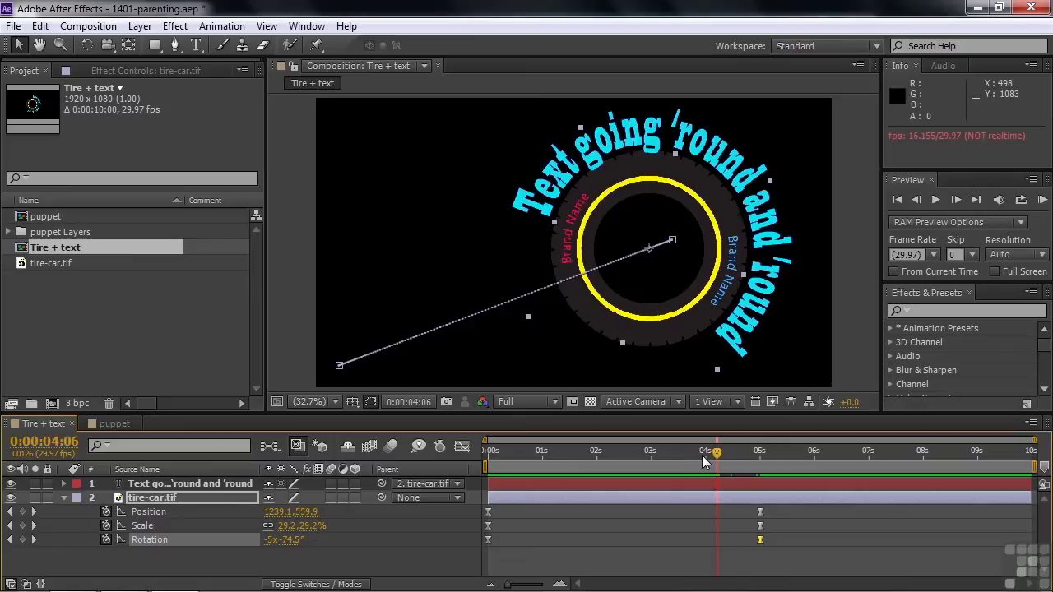
pyautogui.moveTo(716, 454); pyautogui.dragTo(1033, 462)
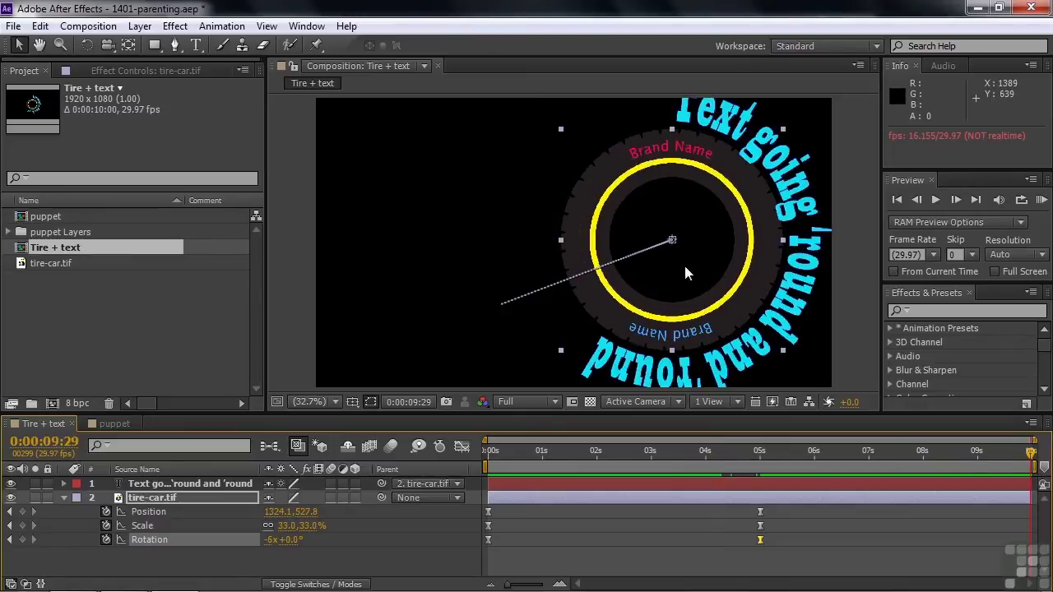
pyautogui.moveTo(673, 240); pyautogui.dragTo(311, 114)
pyautogui.moveTo(282, 533); pyautogui.dragTo(256, 526)
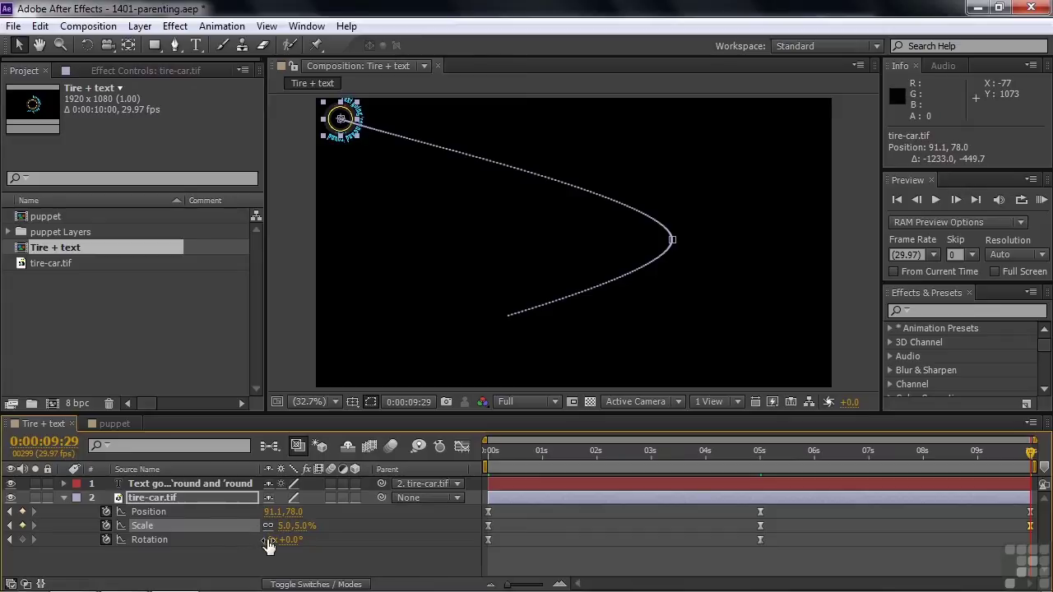
pyautogui.click(268, 541)
pyautogui.press('Return')
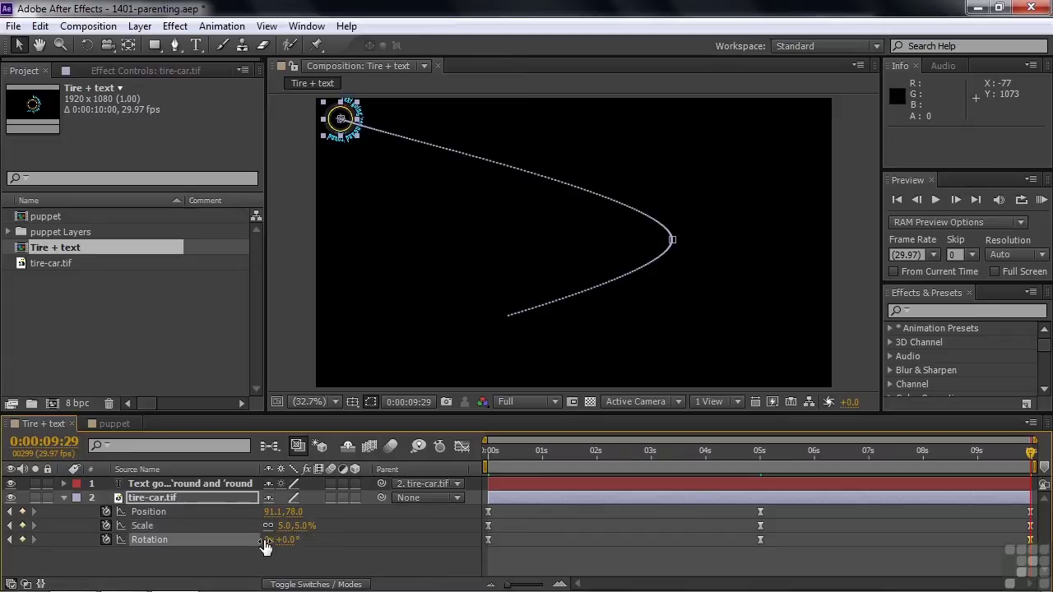
# Preview the tire animation from the start with the layers deselected.
pyautogui.click(490, 450)
pyautogui.press('KP_0')
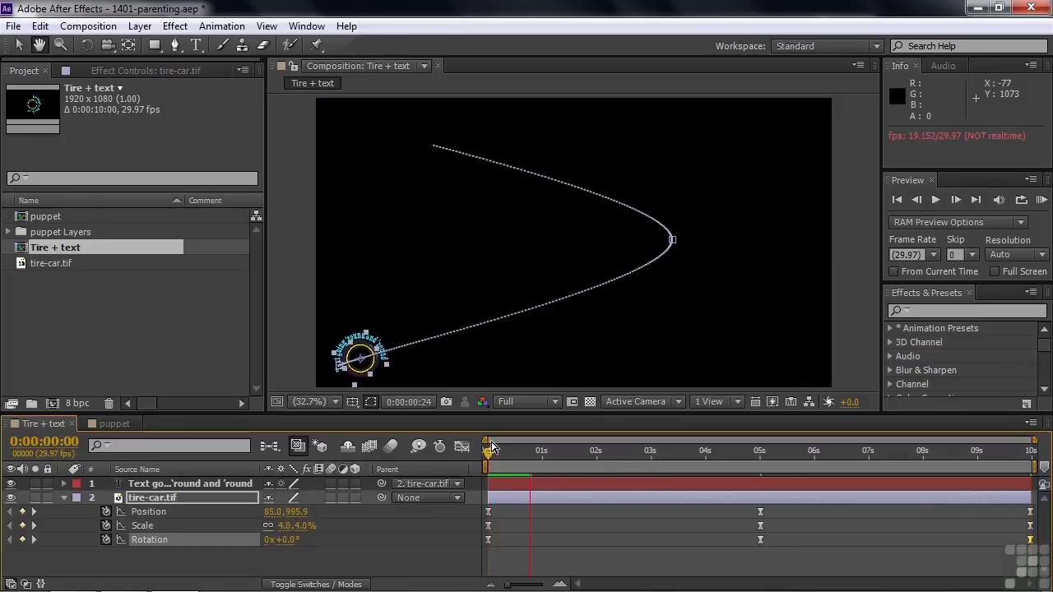
pyautogui.click(339, 566)
pyautogui.click(343, 560)
pyautogui.press('space')
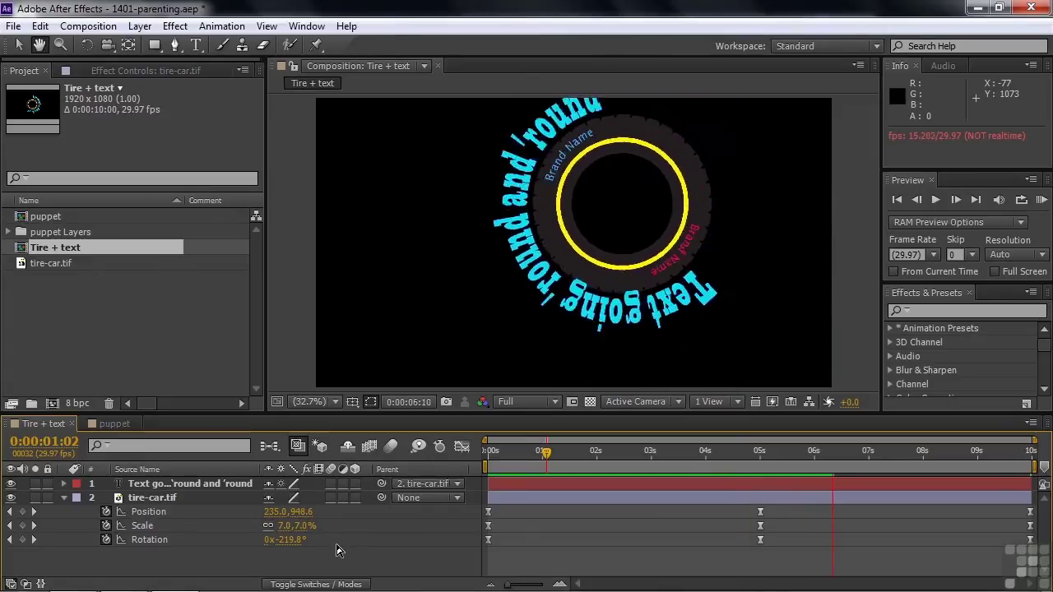
pyautogui.press('space')
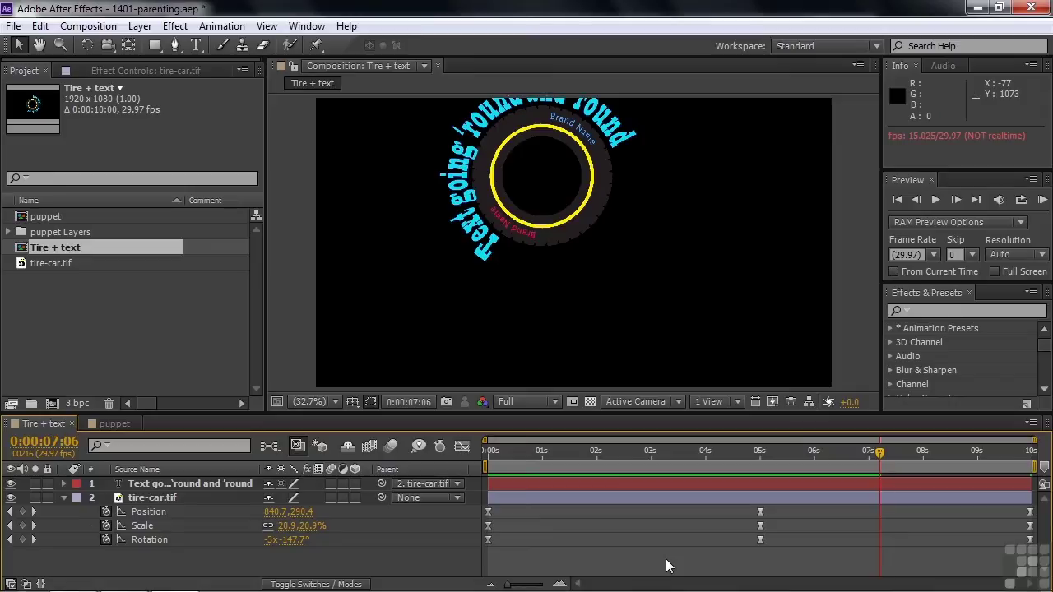
# Keyframe the curved text's rotation from 0x at 0s to -6x at the final frame.
pyautogui.click(144, 485)
pyautogui.press('r')
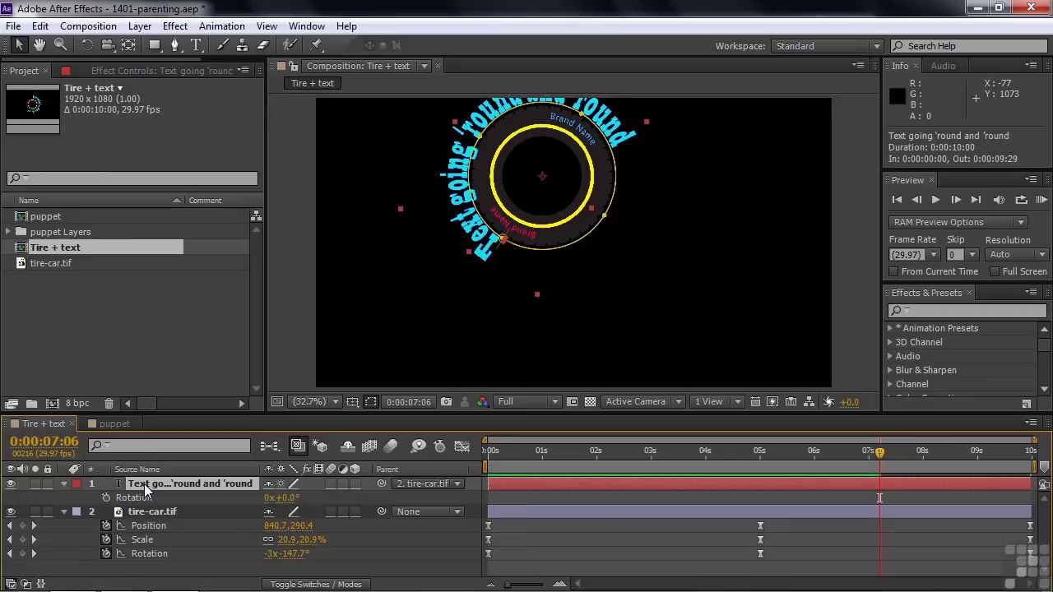
pyautogui.moveTo(880, 452); pyautogui.dragTo(468, 463)
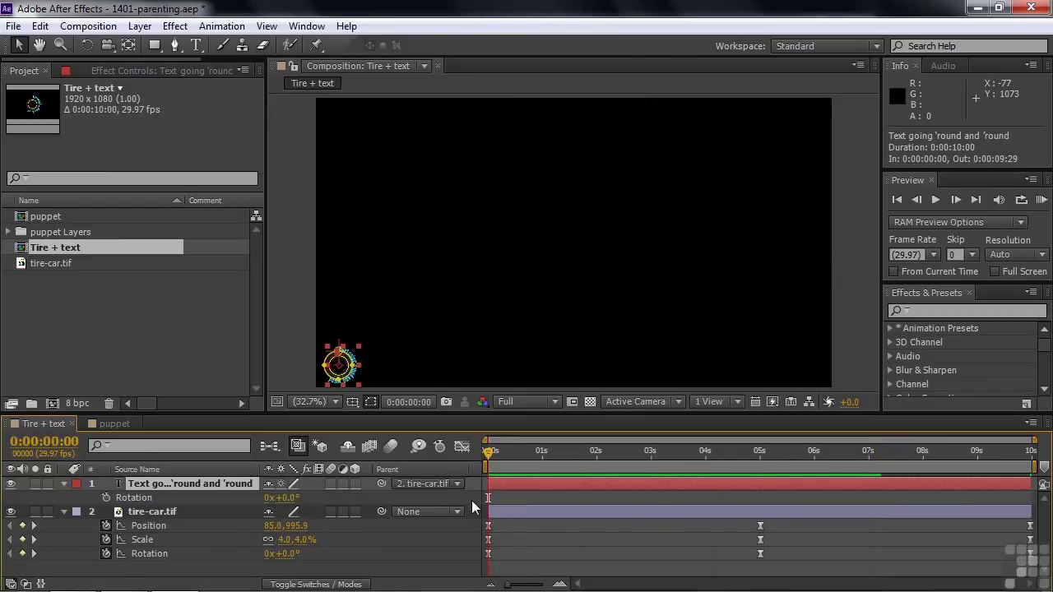
pyautogui.click(104, 498)
pyautogui.moveTo(492, 461); pyautogui.dragTo(754, 477)
pyautogui.press('End')
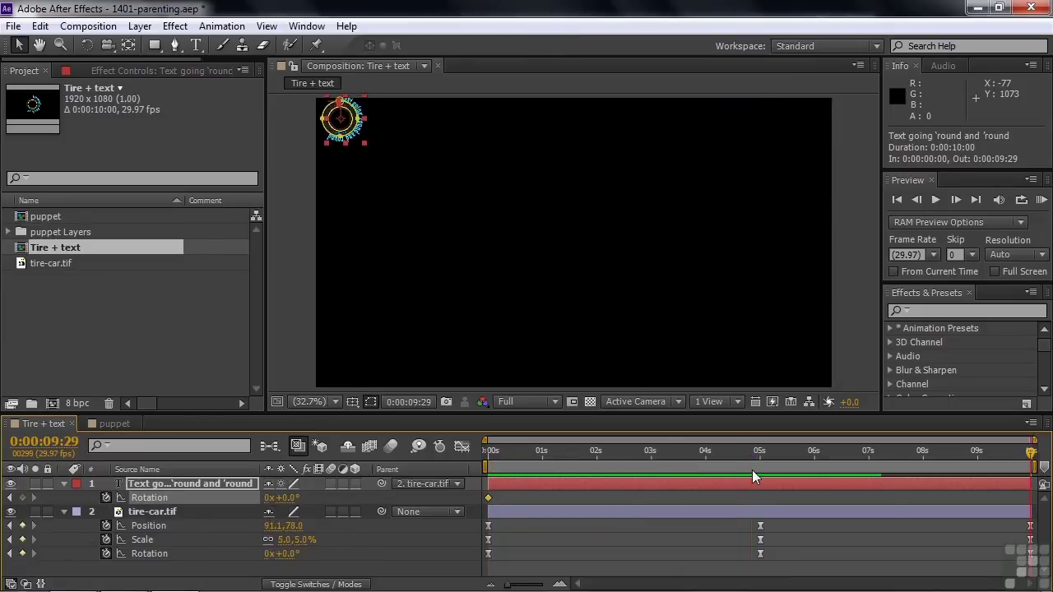
pyautogui.click(268, 497)
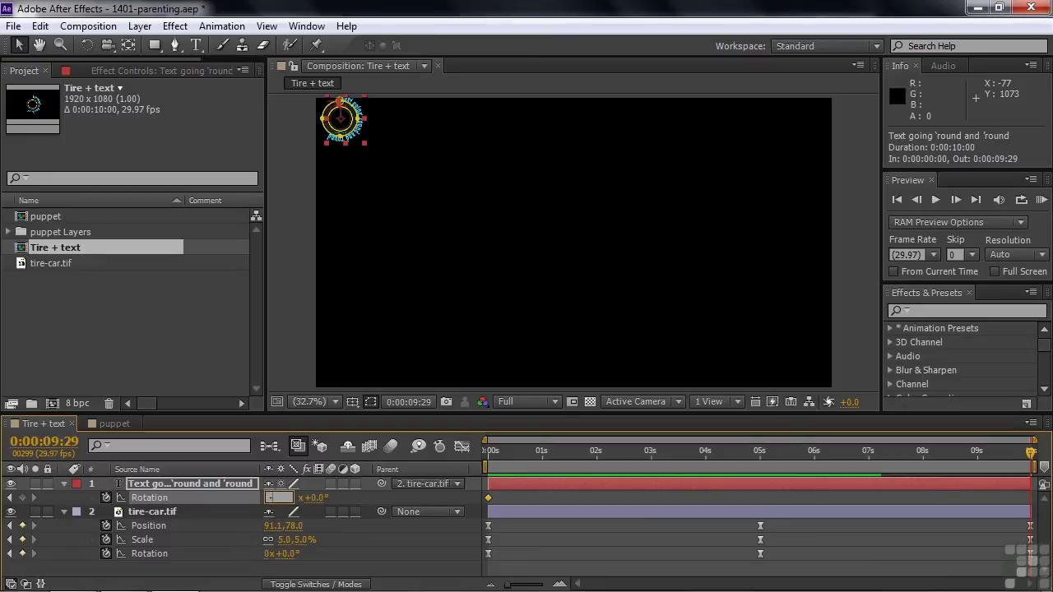
pyautogui.write('-6')
pyautogui.press('Return')
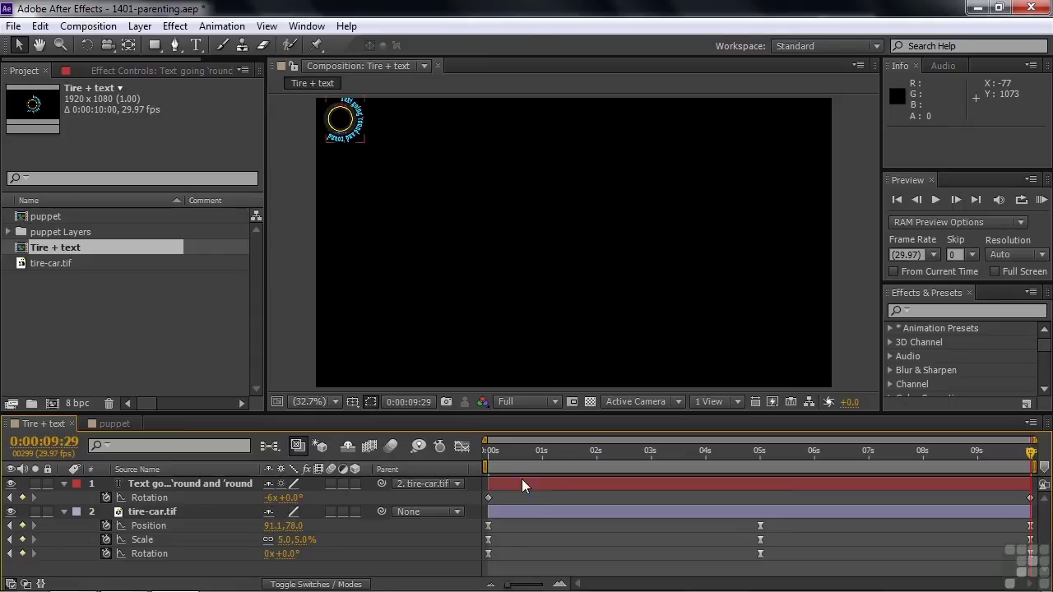
pyautogui.click(490, 454)
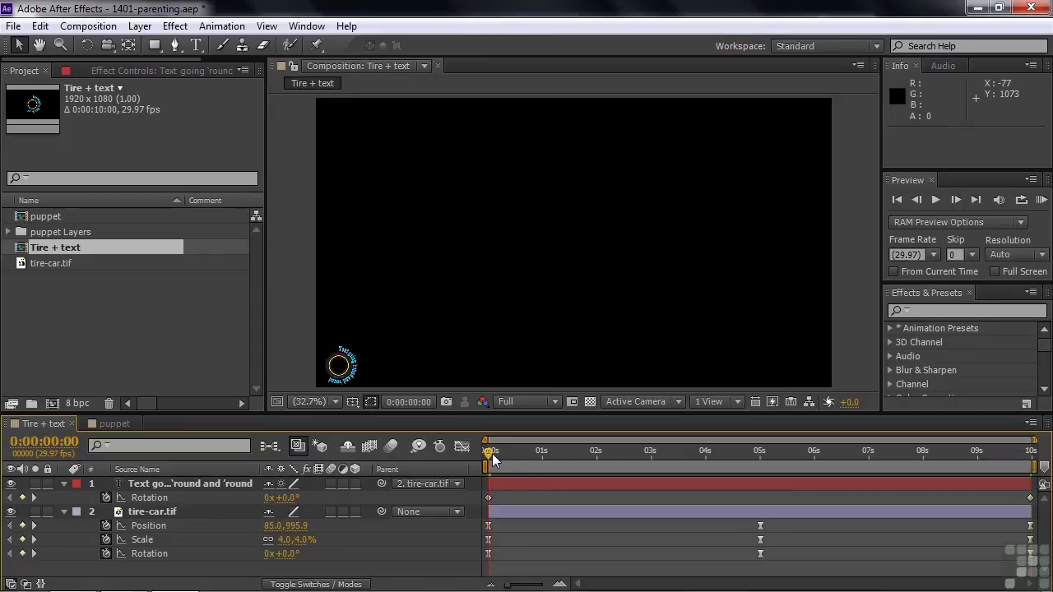
pyautogui.press('space')
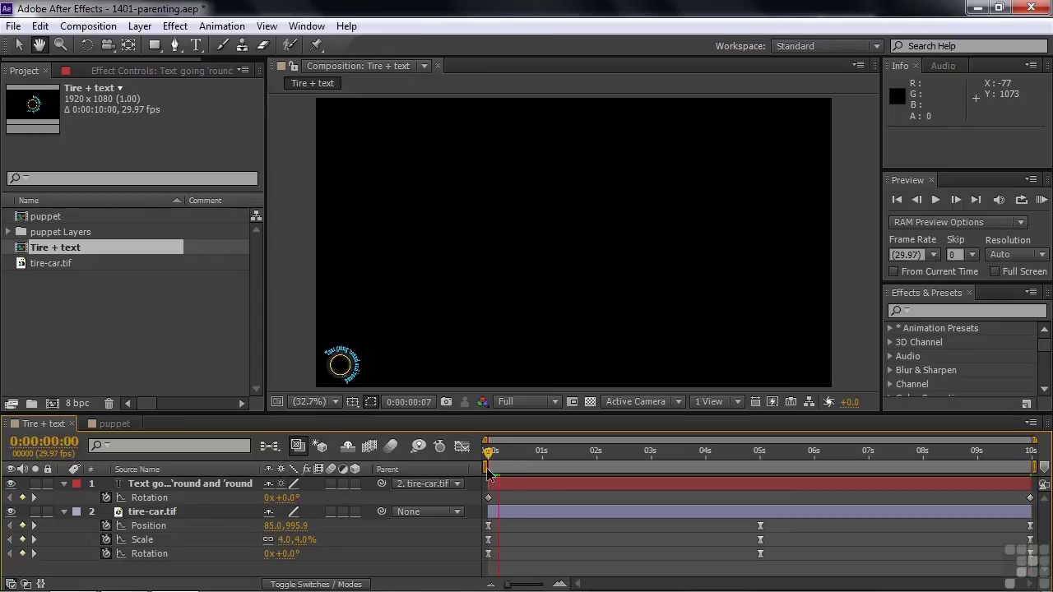
pyautogui.press('space')
pyautogui.click(473, 544)
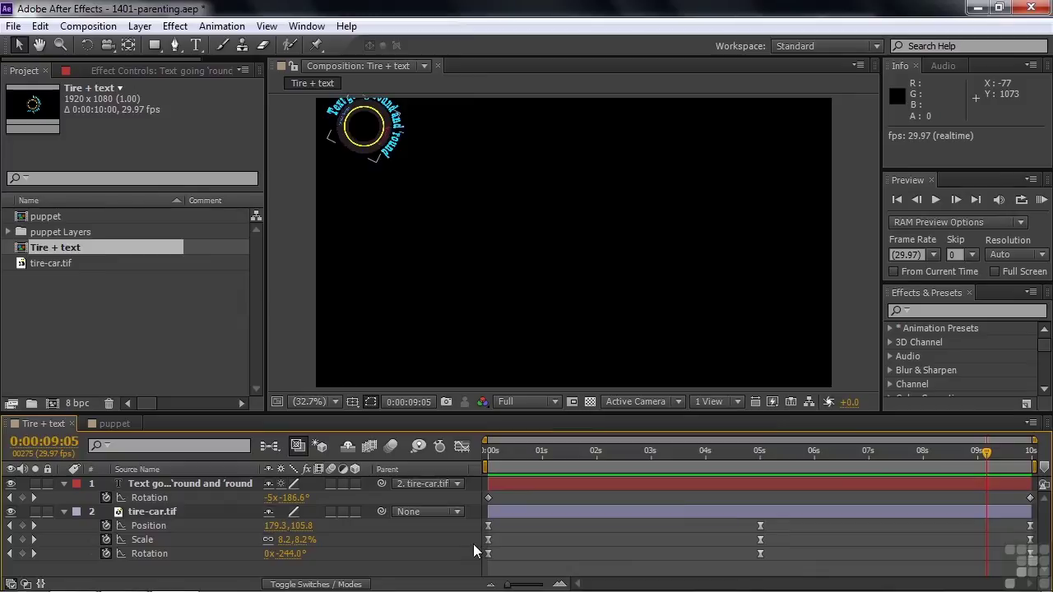
# In the puppet comp, test-rotate the right foot, then undo it.
pyautogui.click(111, 428)
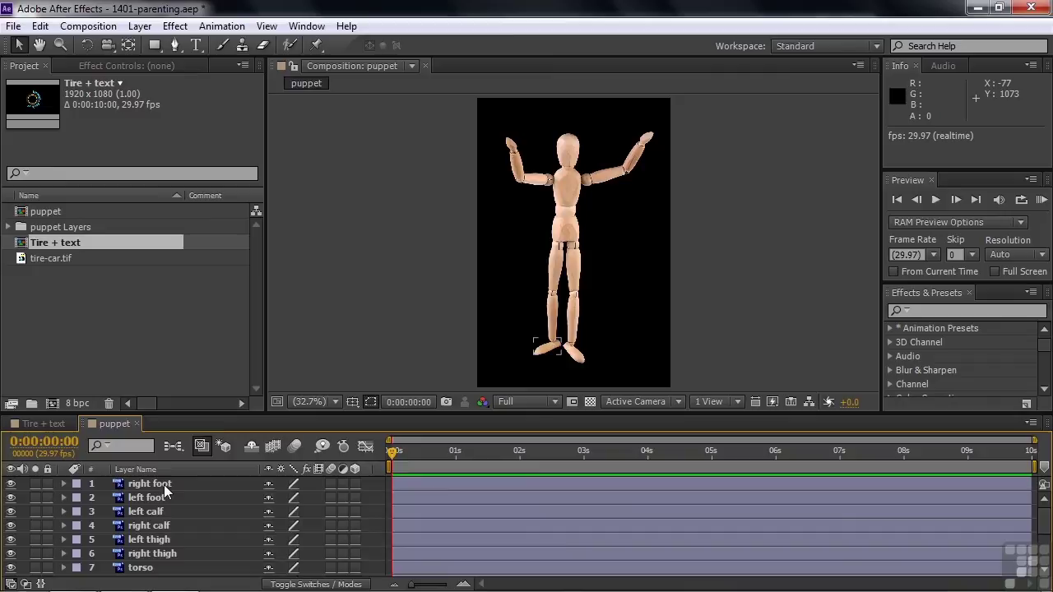
pyautogui.click(138, 484)
pyautogui.press('r')
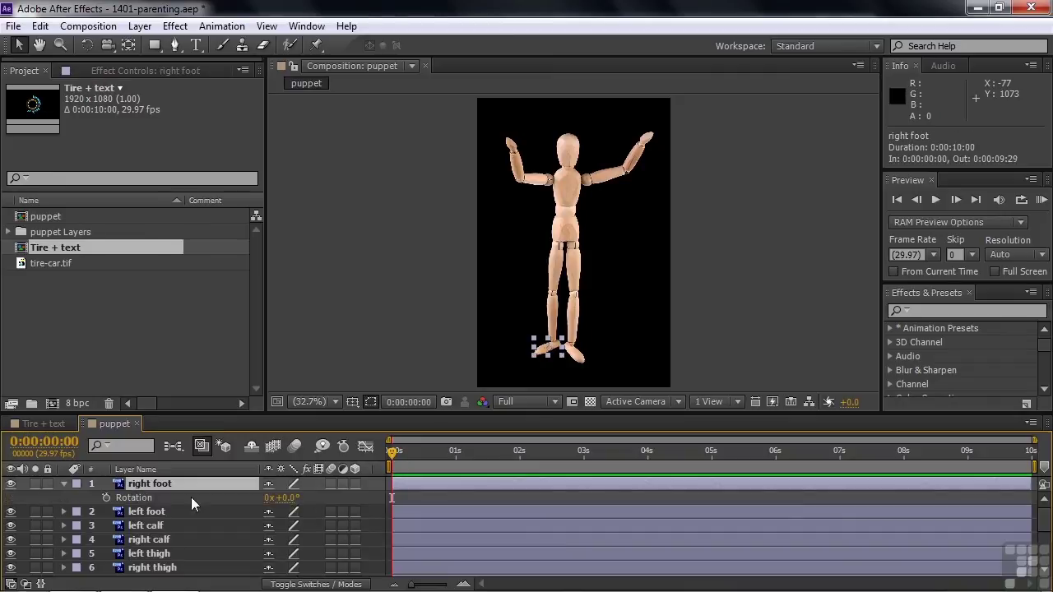
pyautogui.moveTo(289, 504)
pyautogui.mouseDown()
pyautogui.moveTo(314, 496)
pyautogui.moveTo(285, 496)
pyautogui.mouseUp()
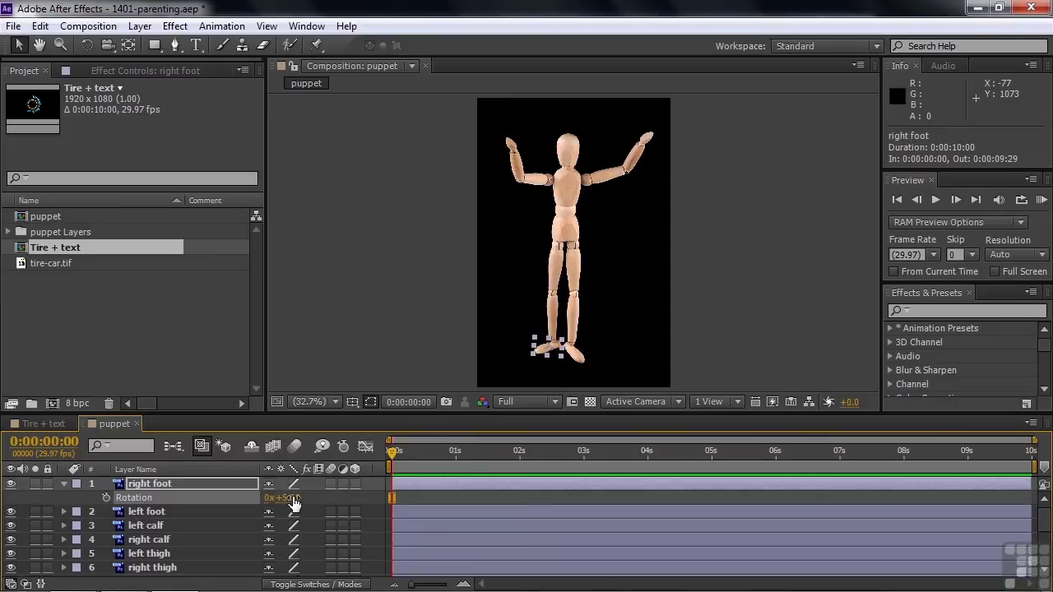
pyautogui.hotkey('ctrl', 'z')
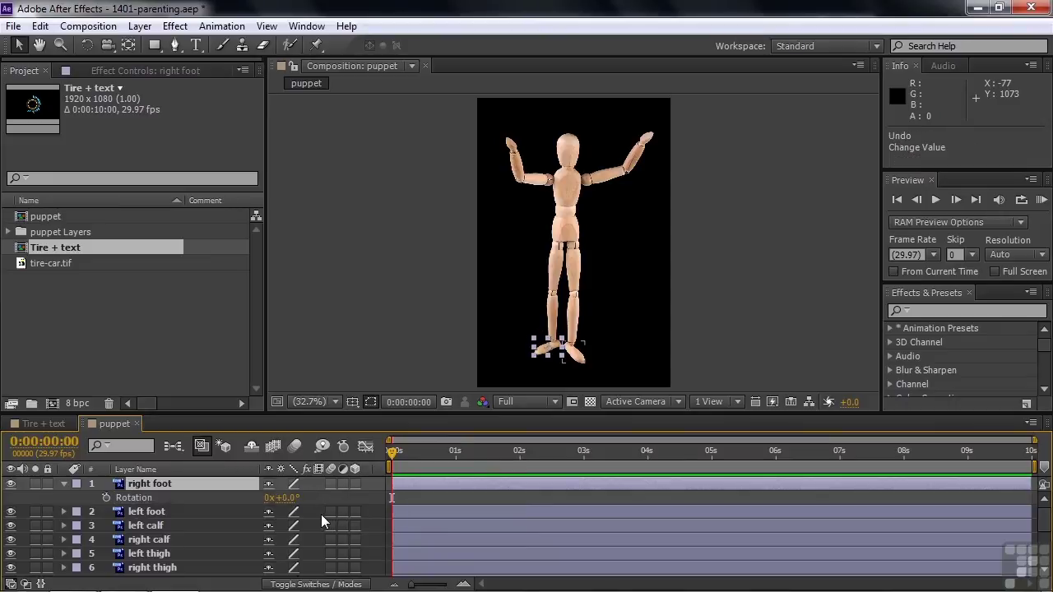
# Test-bend the left calf's rotation, then undo it back to 0x+0.0°.
pyautogui.click(209, 524)
pyautogui.press('r')
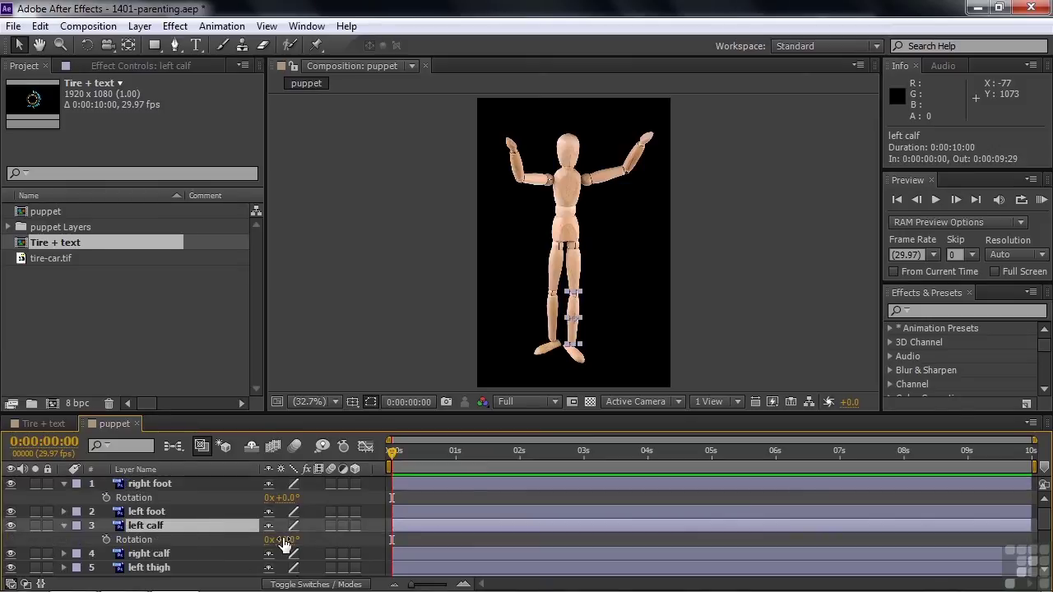
pyautogui.moveTo(288, 539); pyautogui.dragTo(290, 568)
pyautogui.hotkey('ctrl', 'z')
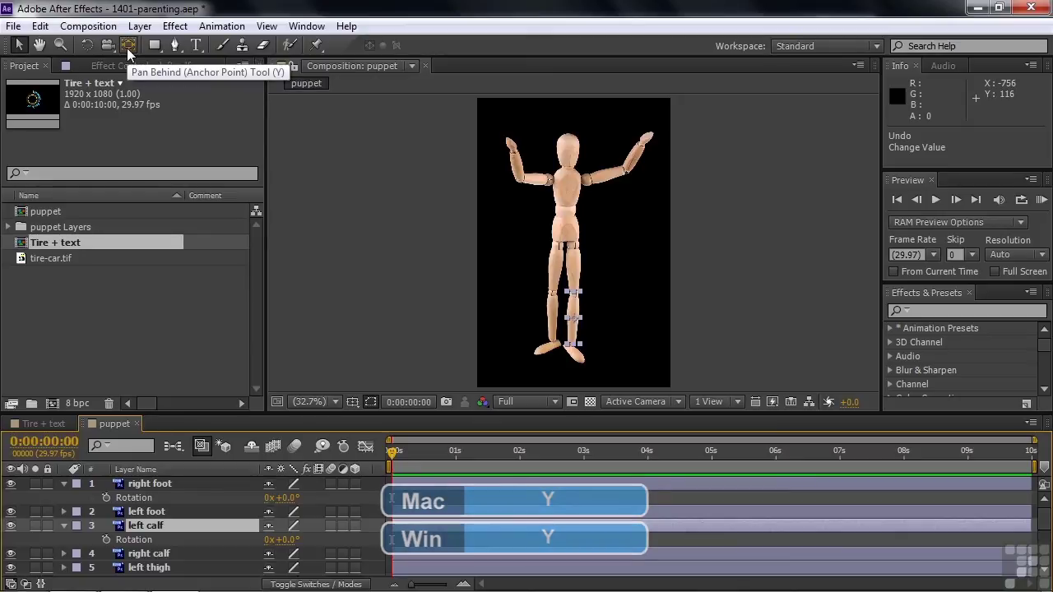
# Move the left foot's anchor point up to the ankle and the left calf's up to the knee.
pyautogui.click(583, 364)
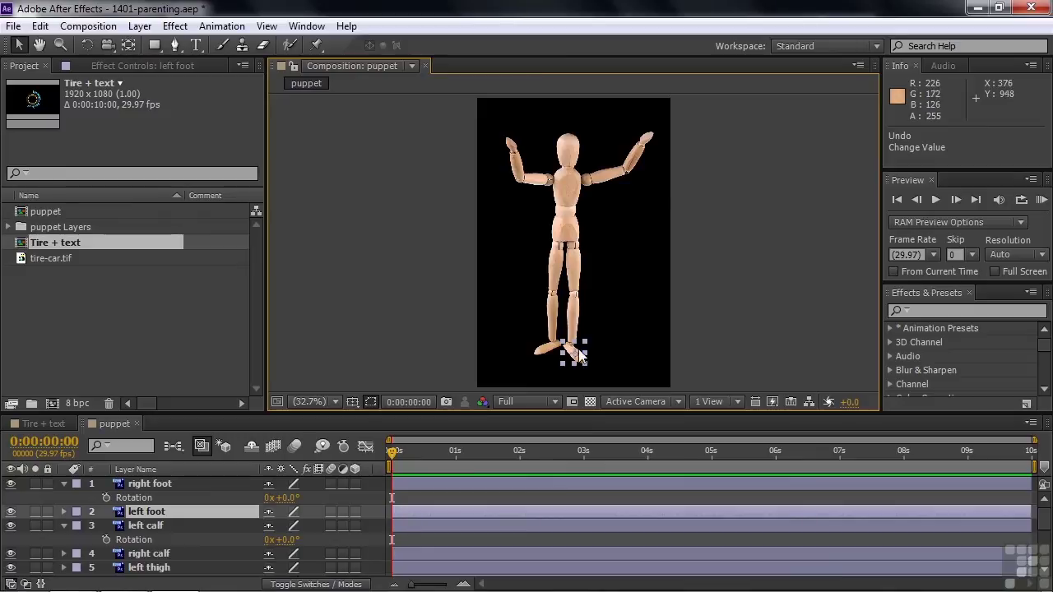
pyautogui.press('y')
pyautogui.moveTo(585, 369); pyautogui.dragTo(578, 355)
pyautogui.press('v')
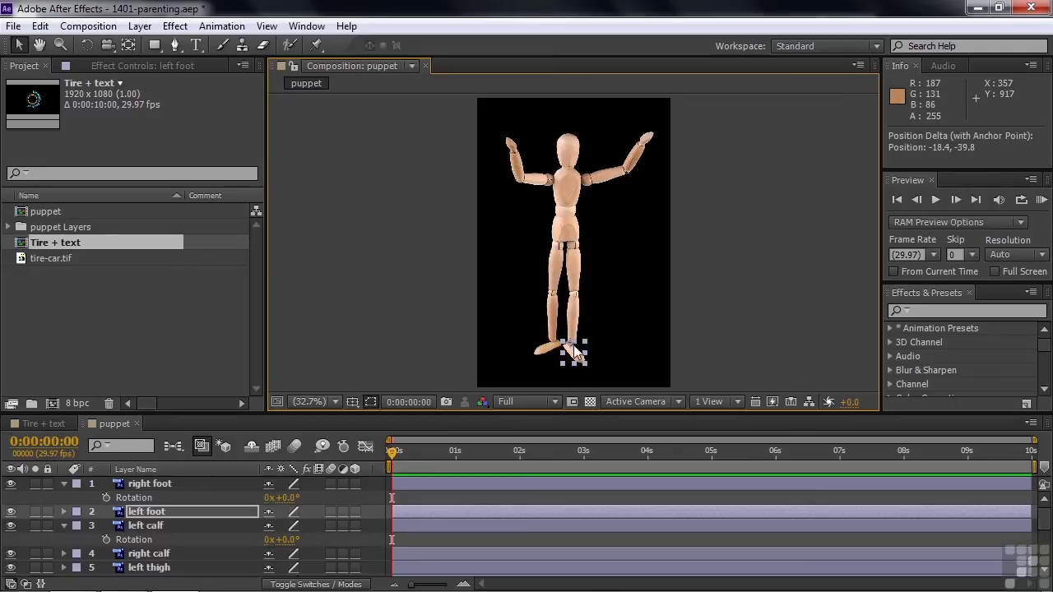
pyautogui.click(576, 320)
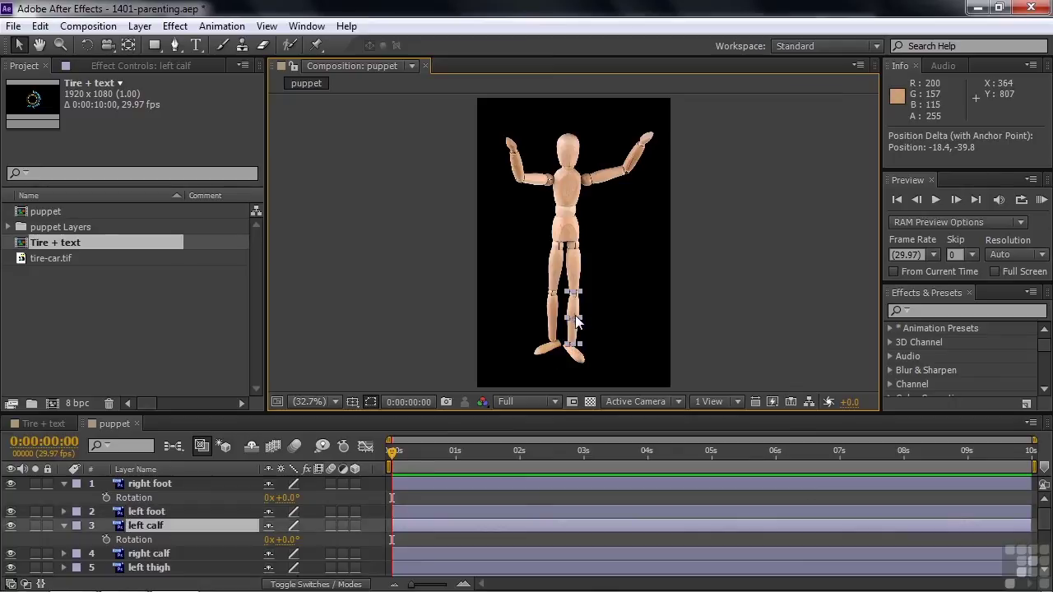
pyautogui.press('y')
pyautogui.moveTo(577, 324); pyautogui.dragTo(576, 301)
pyautogui.press('v')
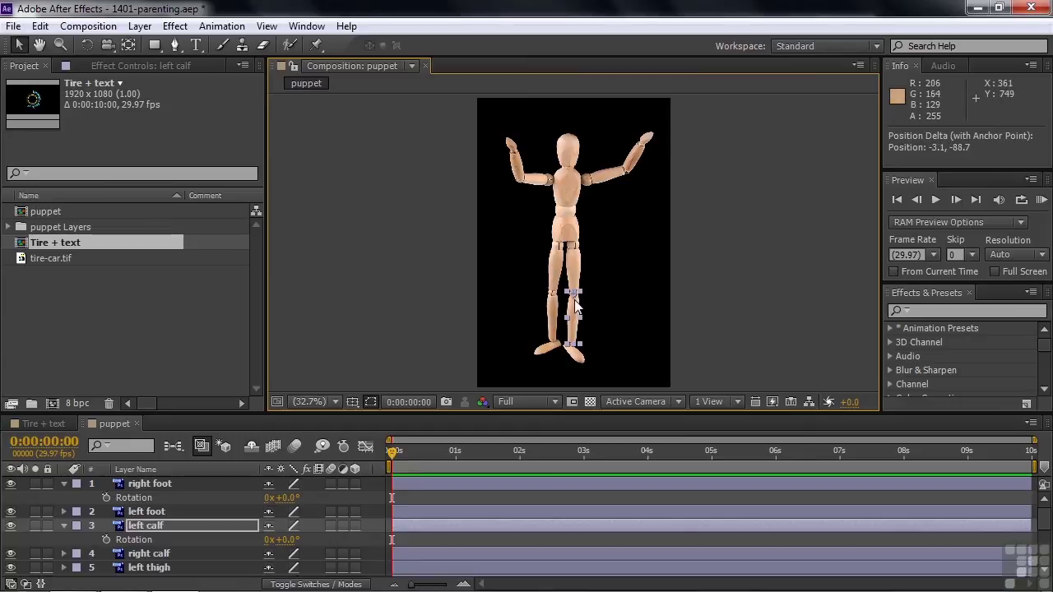
# Move the left thigh's anchor point up to the hip joint.
pyautogui.click(576, 270)
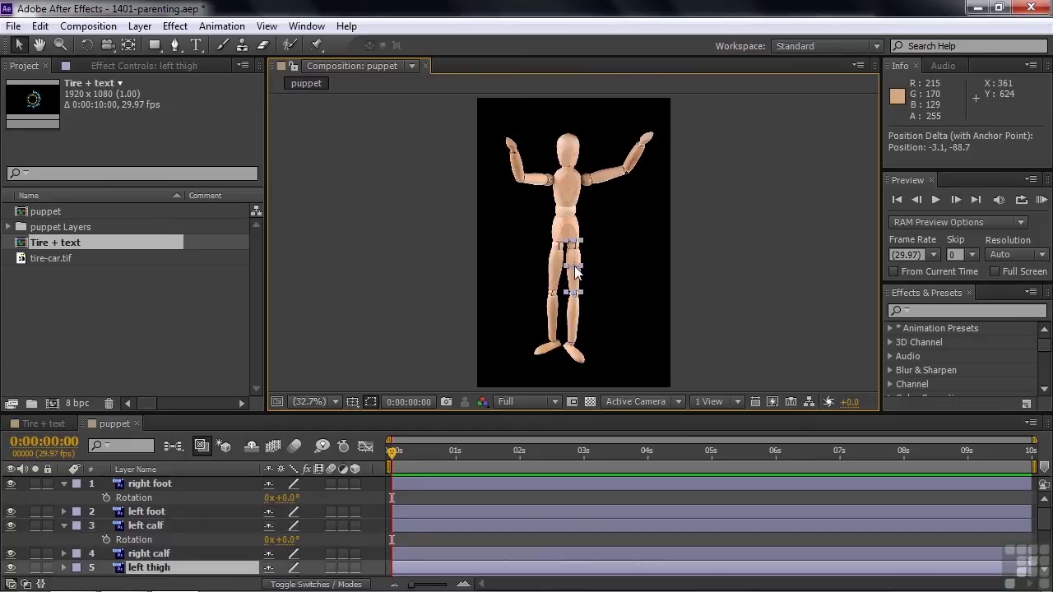
pyautogui.press('y')
pyautogui.moveTo(576, 268); pyautogui.dragTo(575, 260)
pyautogui.press('v')
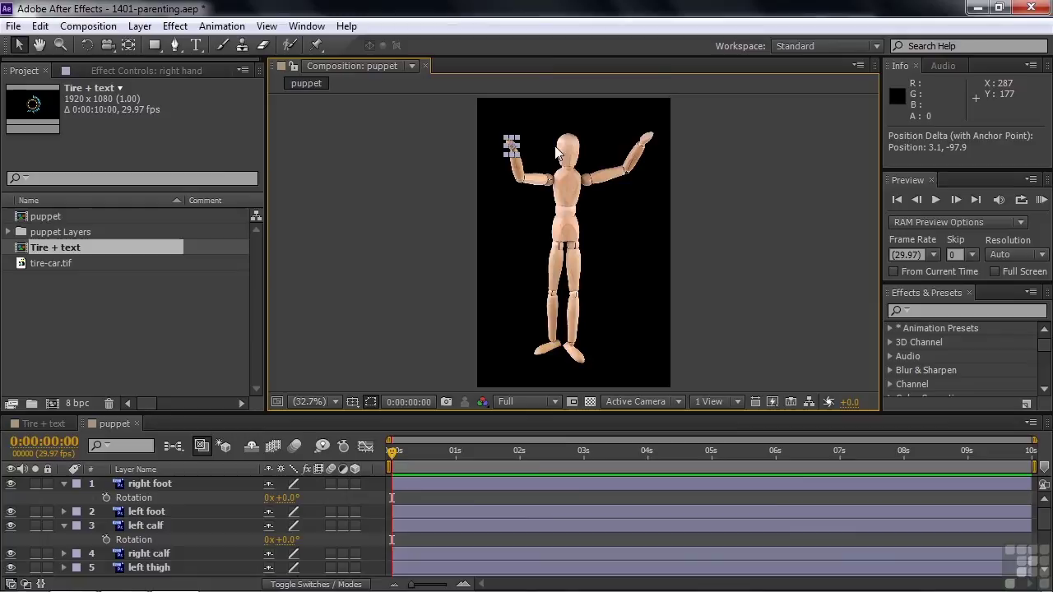
# Drag the right hand's anchor point down to the wrist, then pick the right forearm.
pyautogui.press('y')
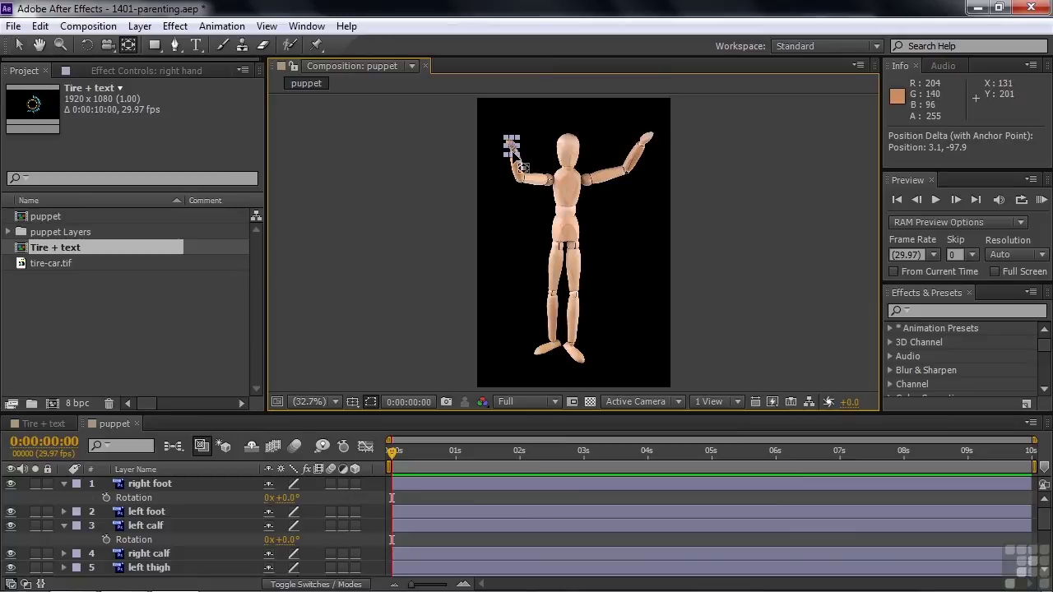
pyautogui.moveTo(511, 148); pyautogui.dragTo(524, 185)
pyautogui.press('v')
pyautogui.click(522, 166)
pyautogui.press('y')
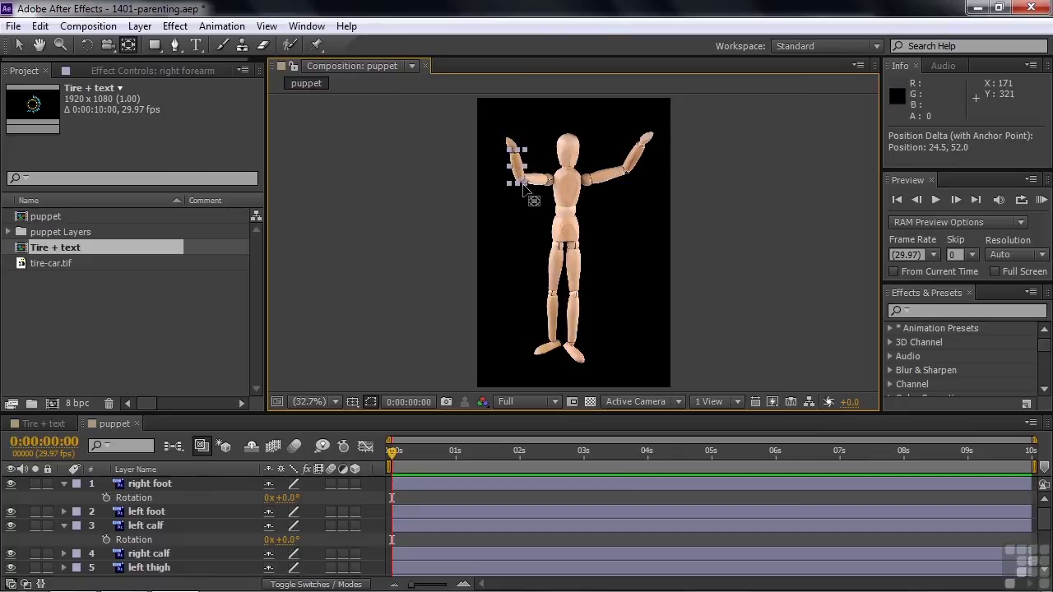
pyautogui.press('v')
# Move the right upper arm's anchor point across to the shoulder.
pyautogui.click(542, 187)
pyautogui.press('y')
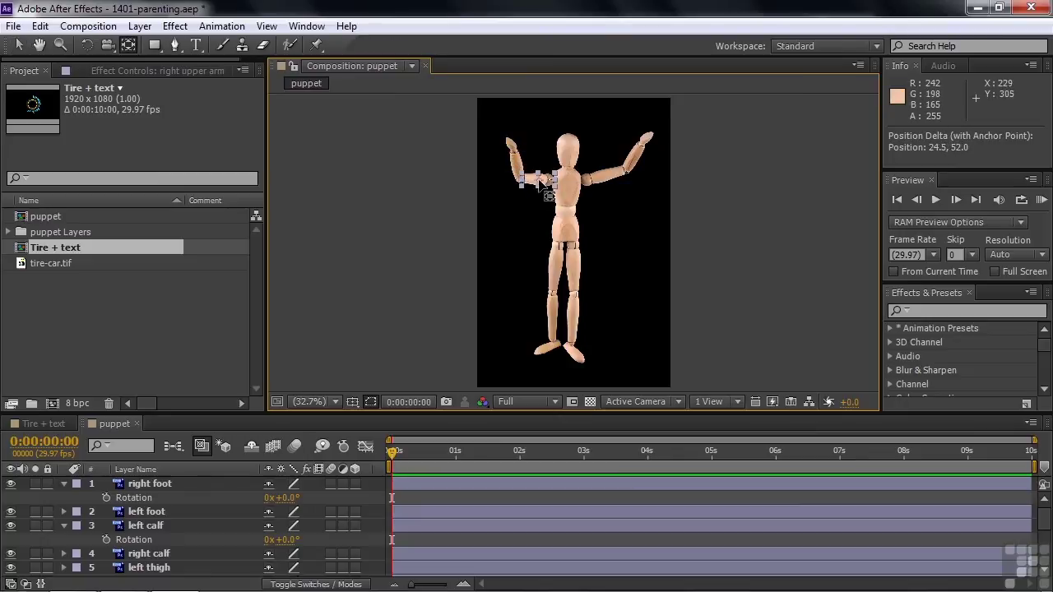
pyautogui.moveTo(544, 188); pyautogui.dragTo(569, 196)
pyautogui.press('v')
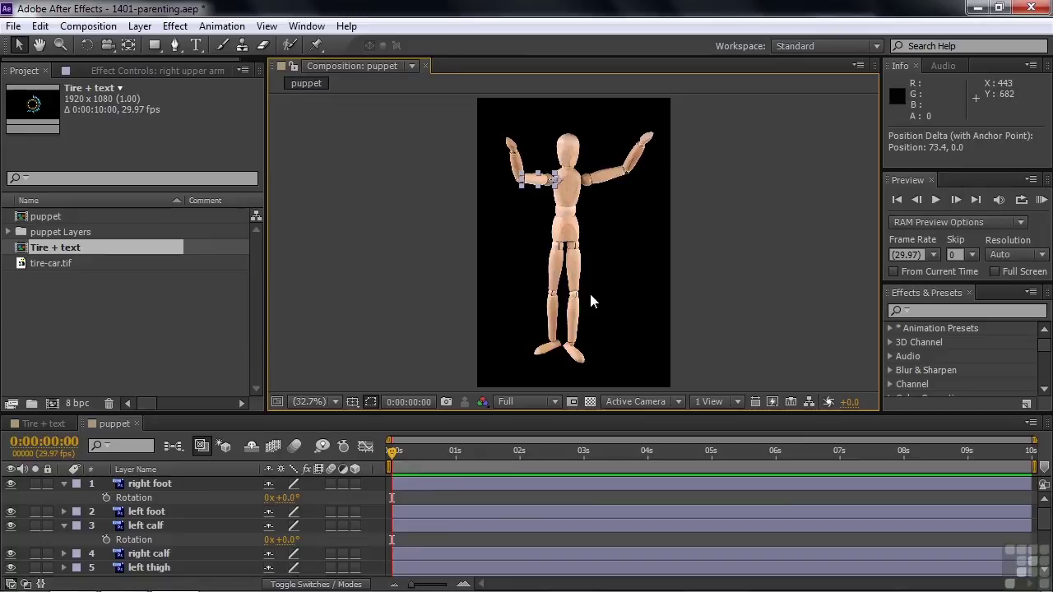
pyautogui.click(146, 568)
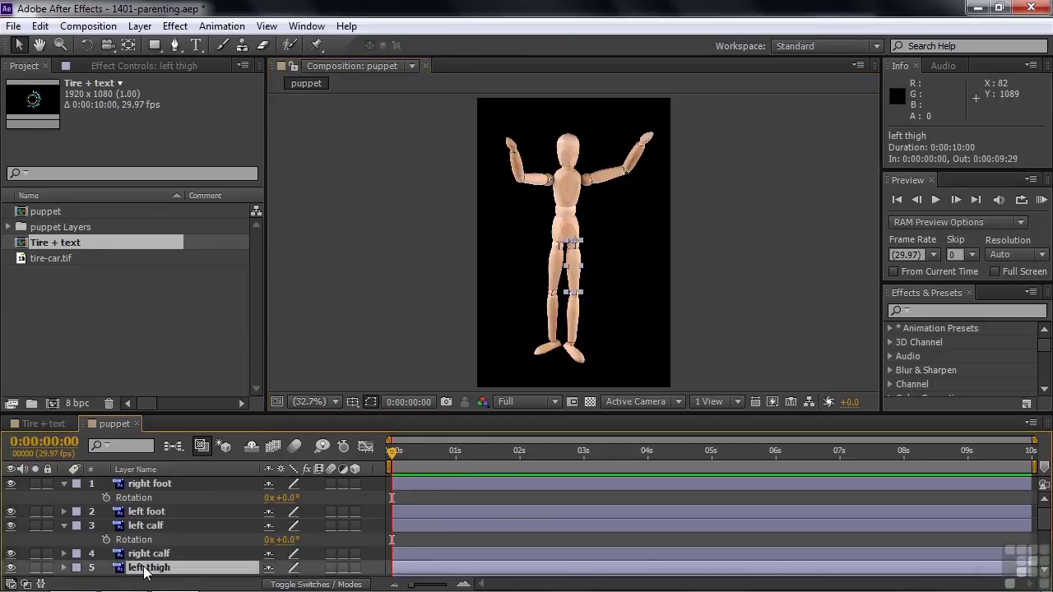
pyautogui.press('r')
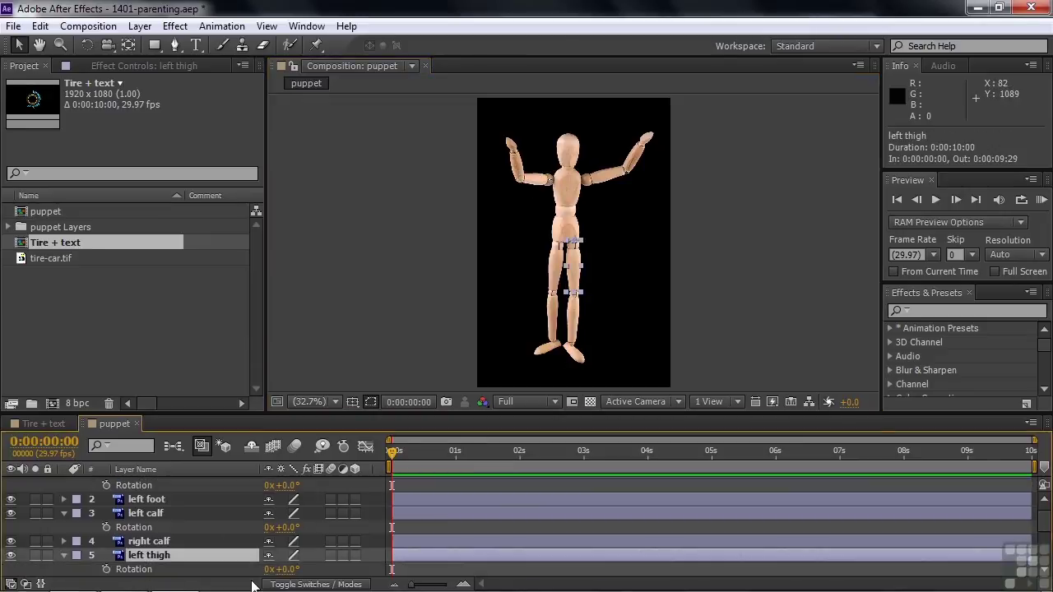
pyautogui.click(294, 569)
pyautogui.moveTo(294, 568)
pyautogui.mouseDown()
pyautogui.moveTo(309, 565)
pyautogui.moveTo(248, 566)
pyautogui.moveTo(280, 559)
pyautogui.mouseUp()
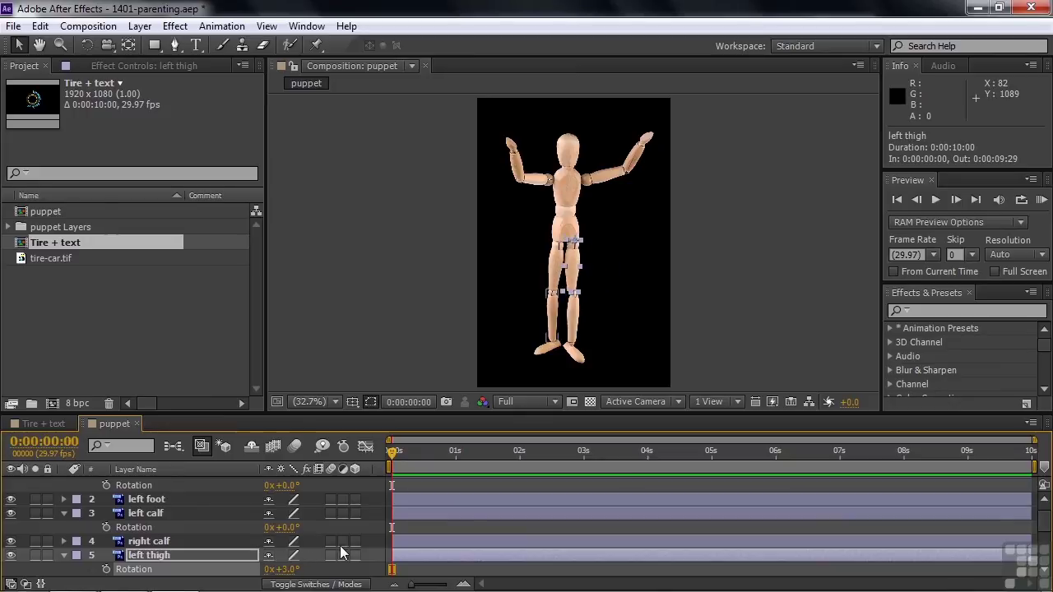
pyautogui.hotkey('ctrl', 'z')
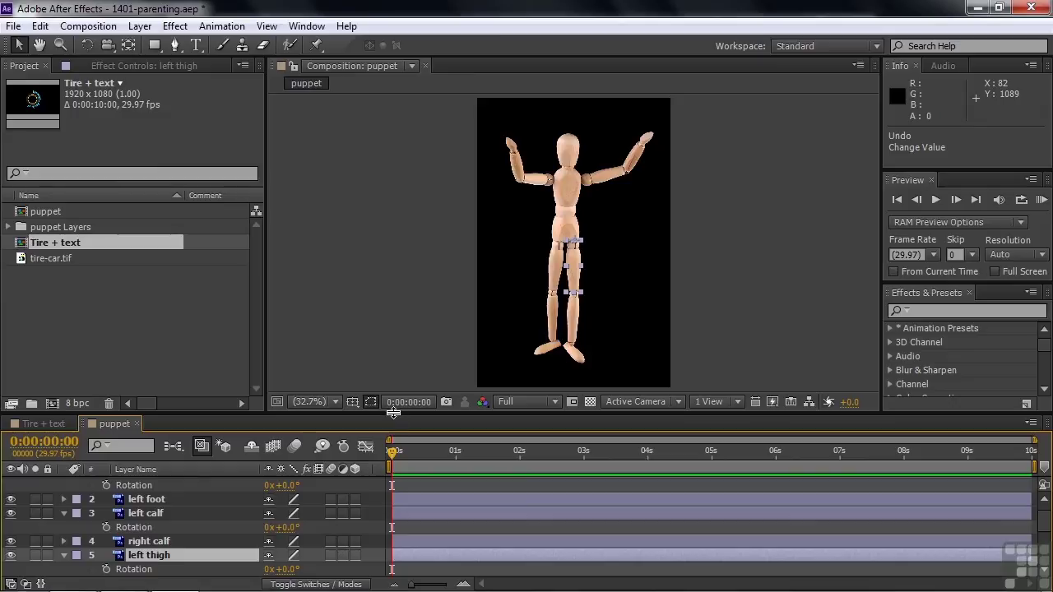
# Enlarge the timeline, collapse all layer properties and show the Parent column.
pyautogui.moveTo(392, 418); pyautogui.dragTo(390, 364)
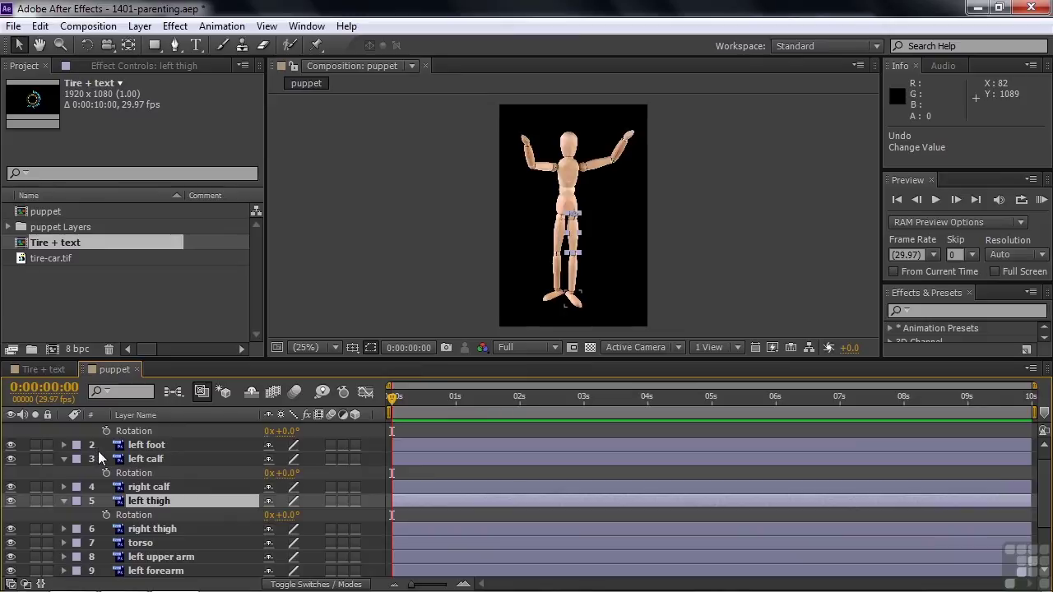
pyautogui.hotkey('ctrl', 'a')
pyautogui.press('u')
pyautogui.press('F2')
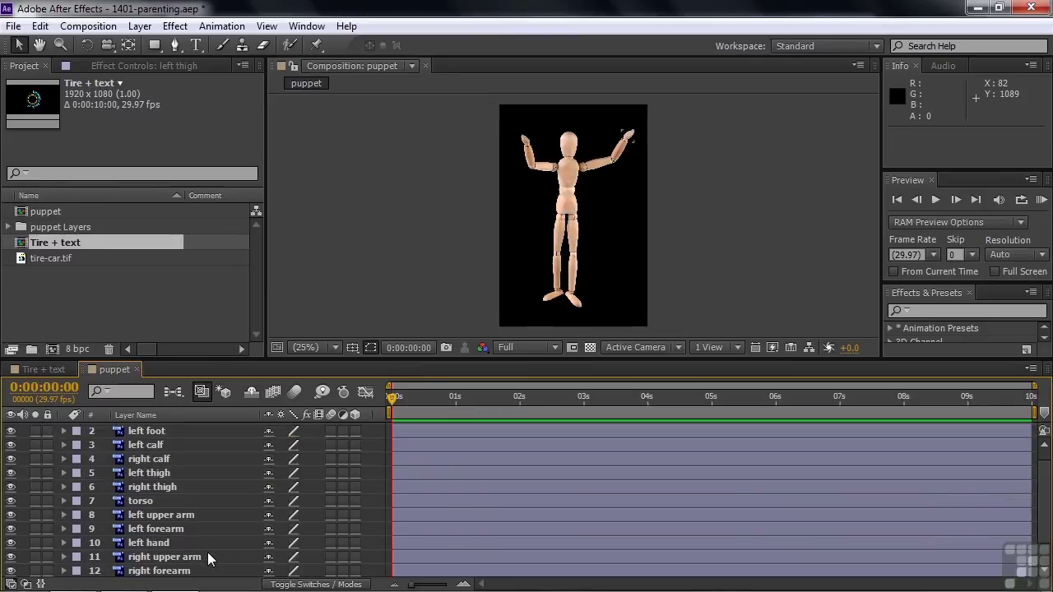
pyautogui.rightClick(378, 420)
pyautogui.moveTo(502, 468)
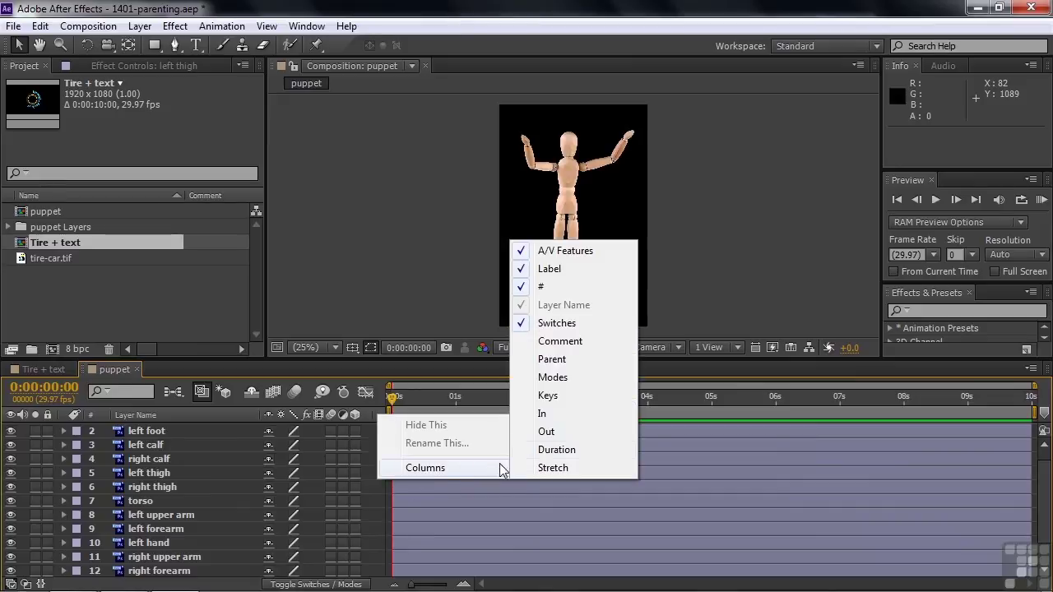
pyautogui.click(579, 366)
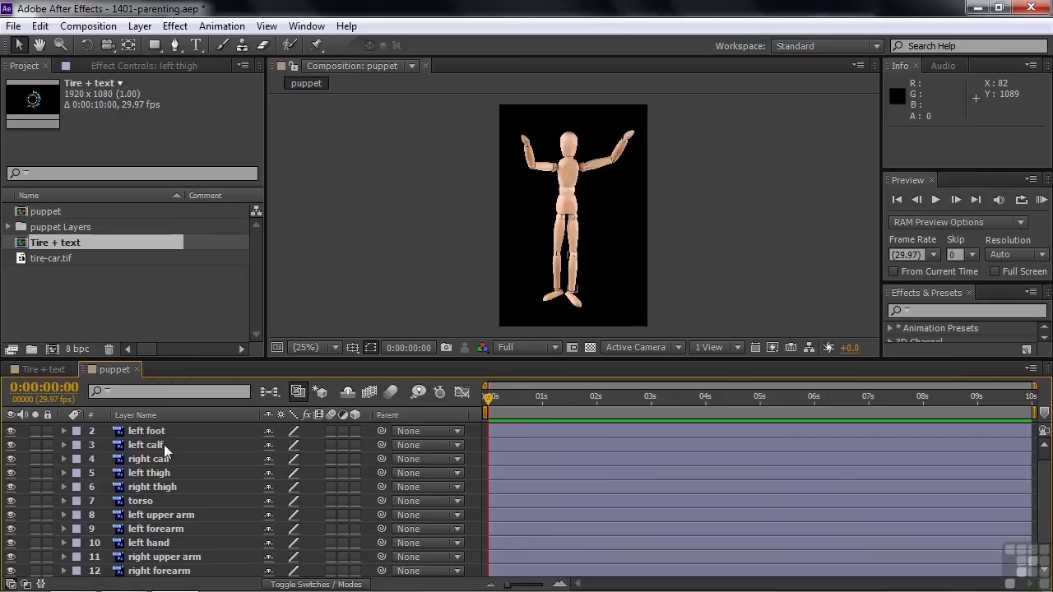
# Set left foot's Parent to left calf and left calf's Parent to left thigh.
pyautogui.click(458, 432)
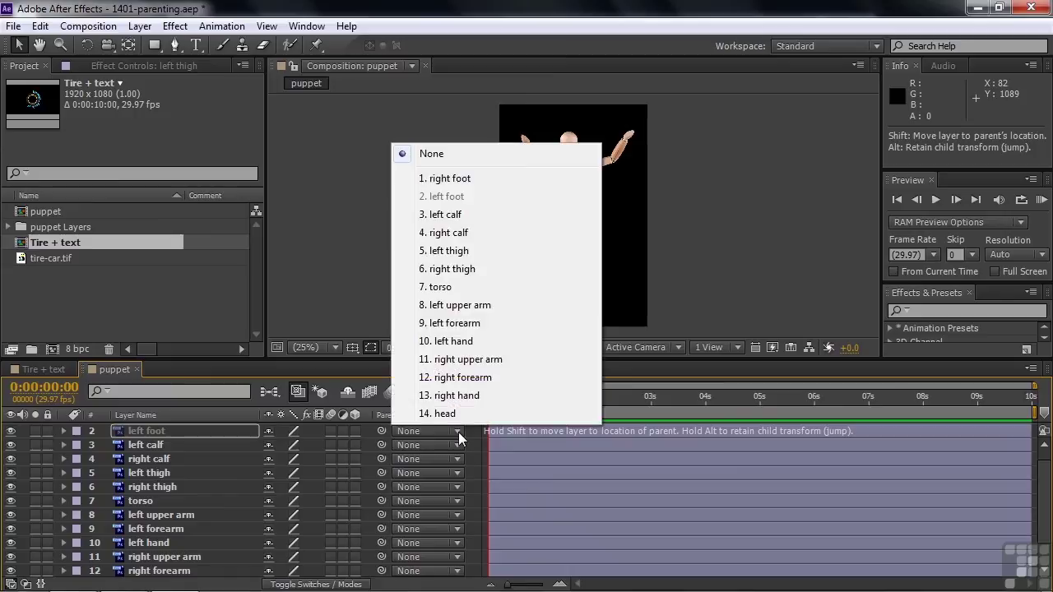
pyautogui.click(448, 214)
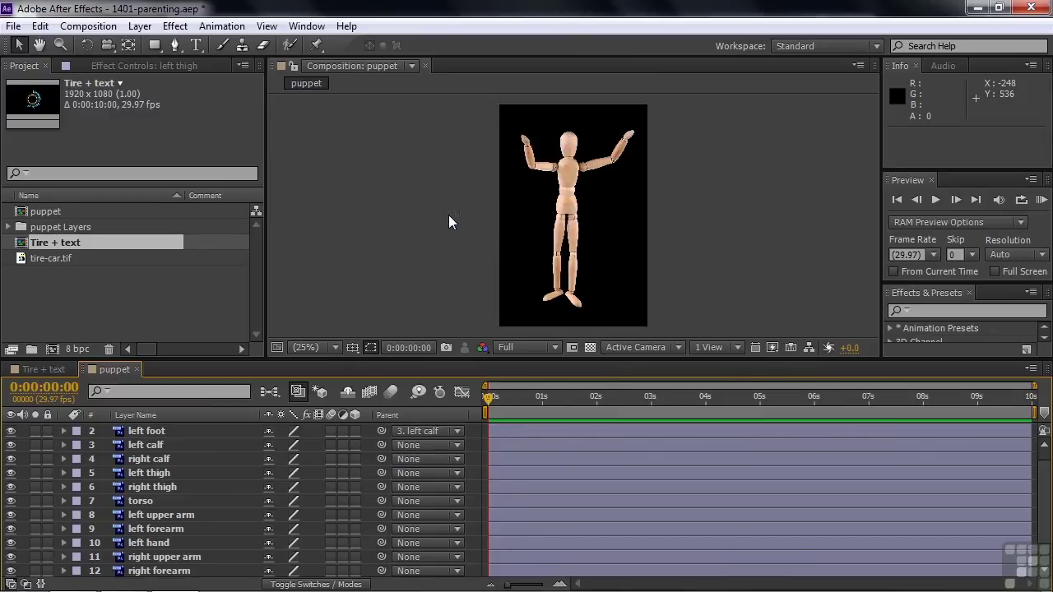
pyautogui.click(455, 444)
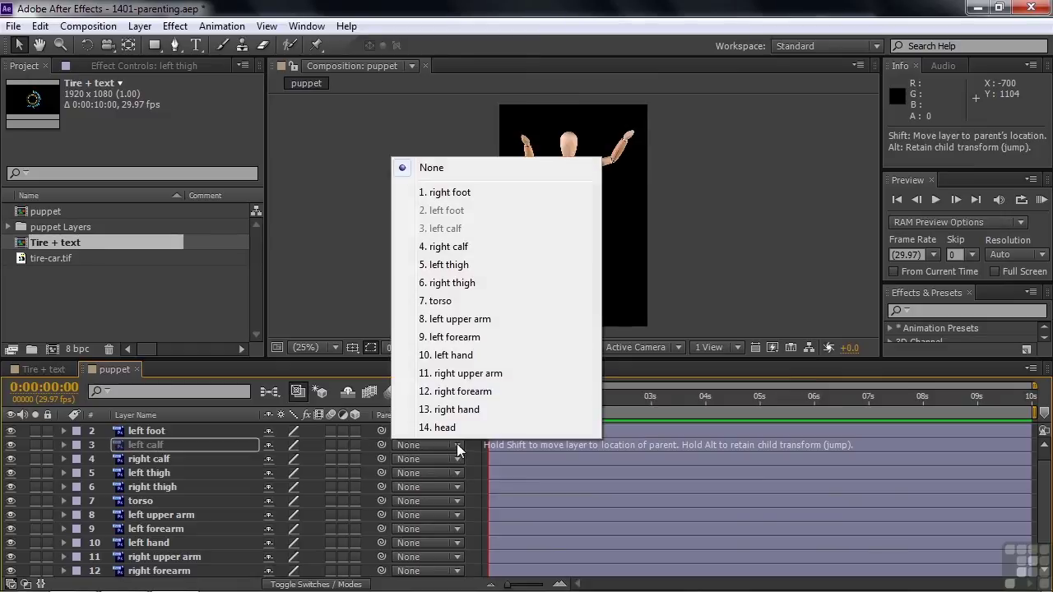
pyautogui.click(464, 265)
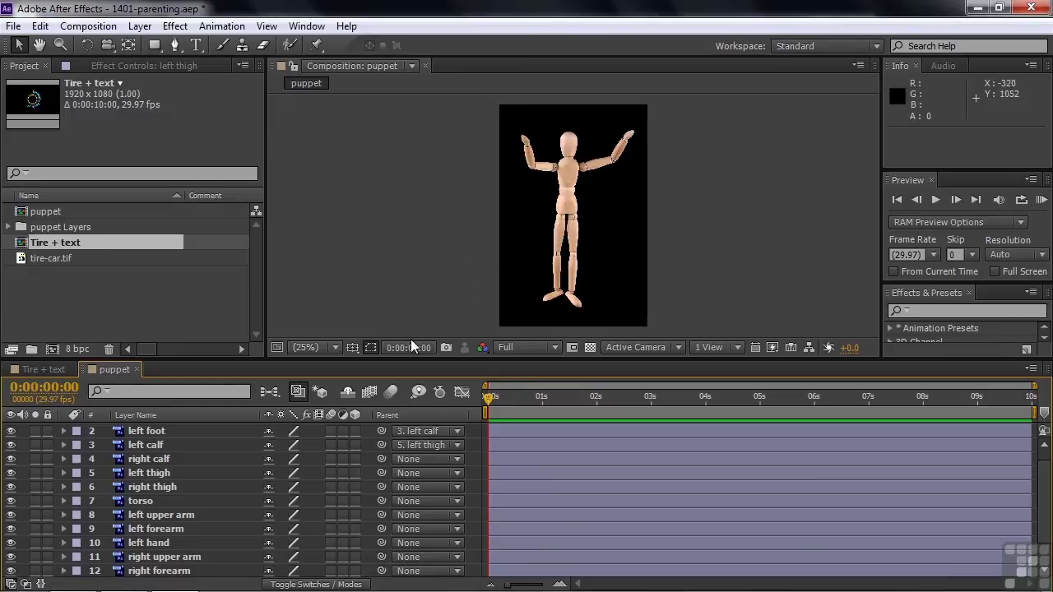
pyautogui.click(161, 473)
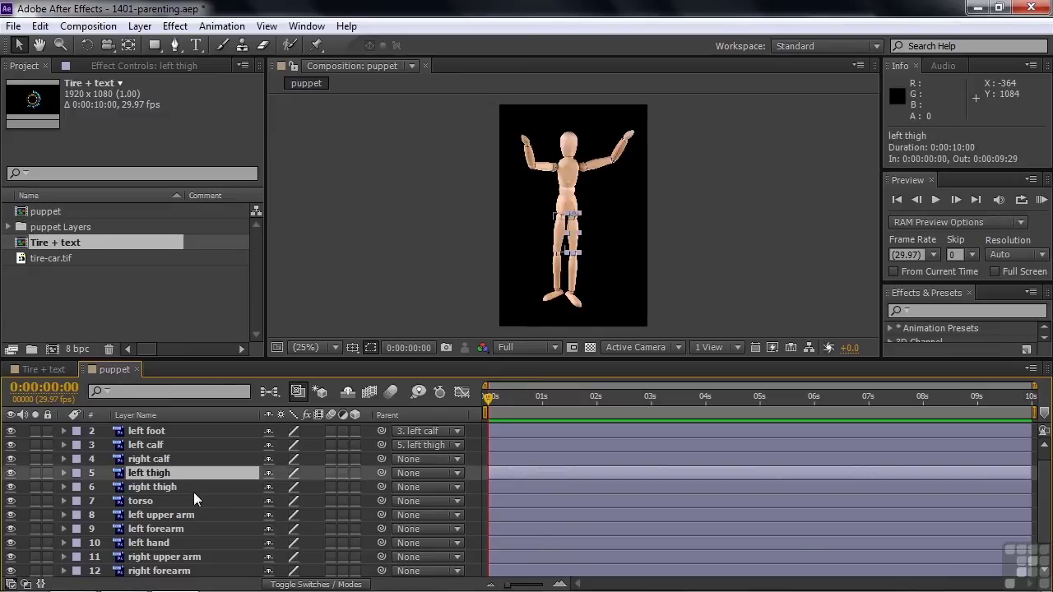
# Test-rotate the left thigh, then bend the left calf to +44° beneath it.
pyautogui.press('r')
pyautogui.moveTo(284, 487); pyautogui.dragTo(249, 486)
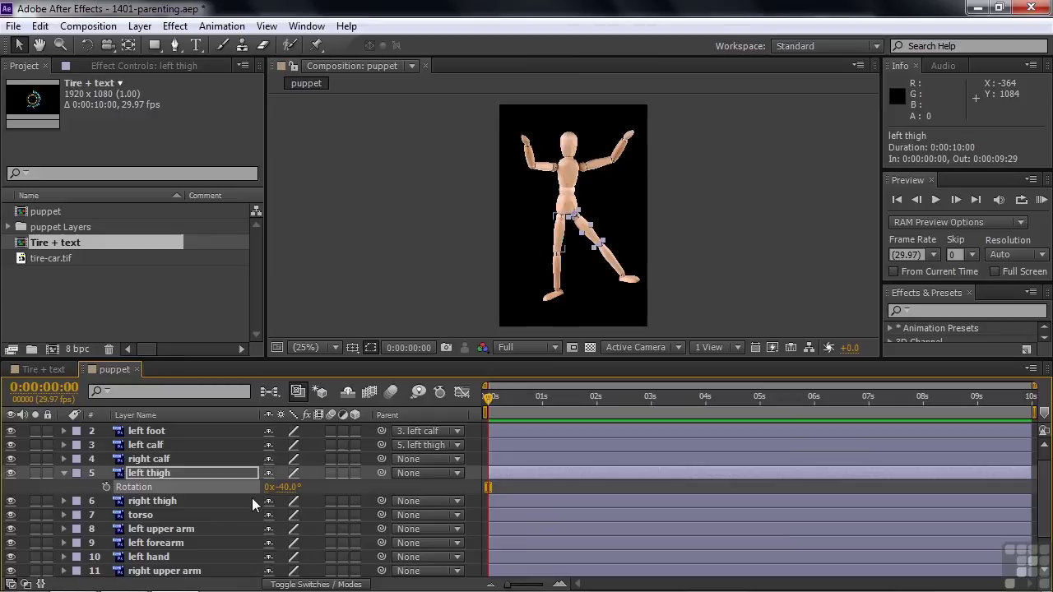
pyautogui.click(158, 445)
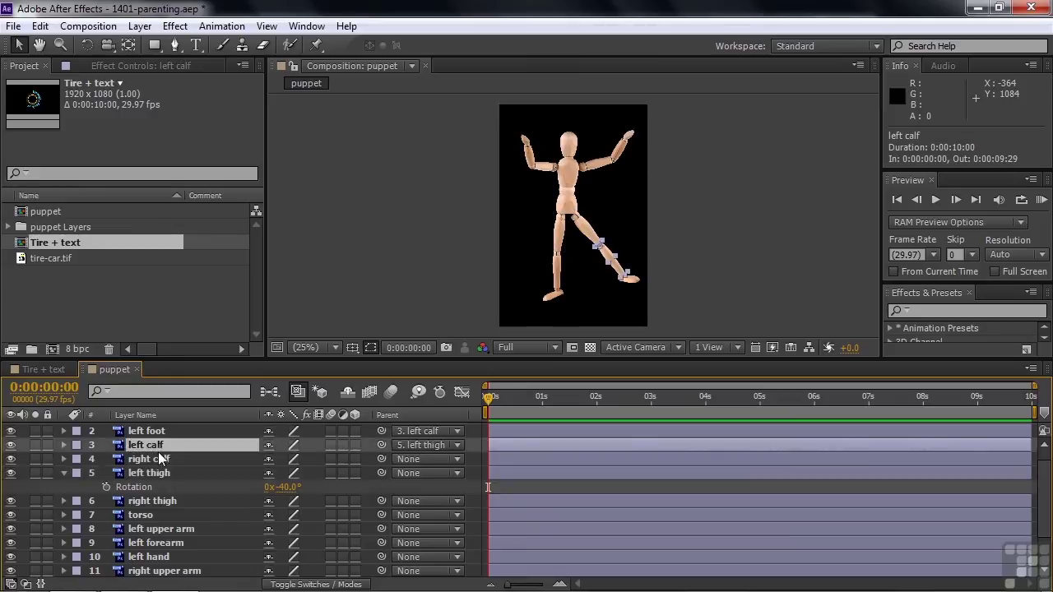
pyautogui.press('r')
pyautogui.moveTo(288, 461); pyautogui.dragTo(321, 458)
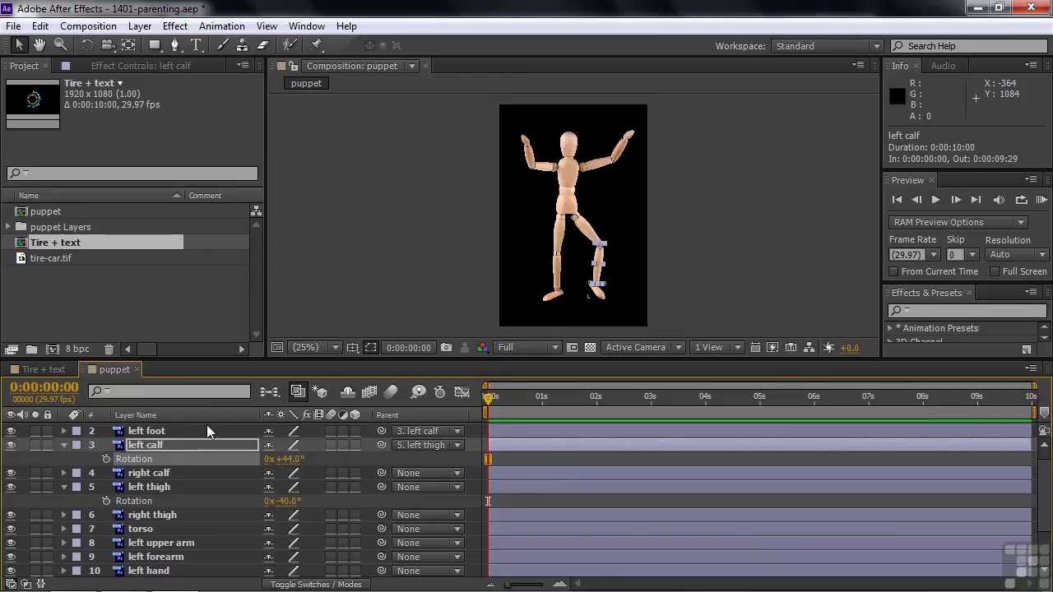
# Rotate the left foot to -66° and the left thigh to -52°.
pyautogui.click(179, 430)
pyautogui.press('r')
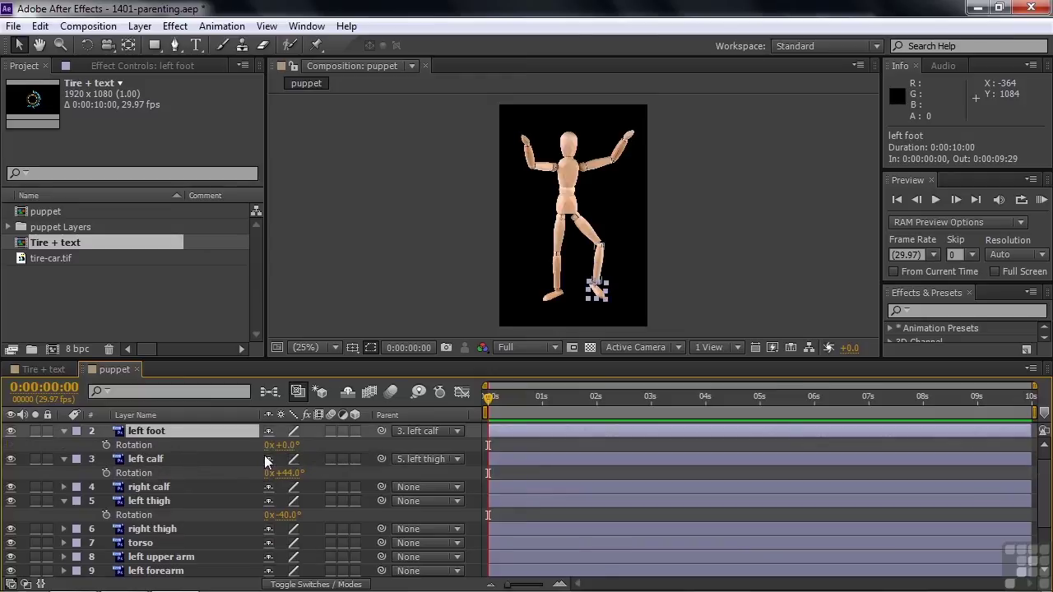
pyautogui.moveTo(288, 445); pyautogui.dragTo(227, 442)
pyautogui.press('Return')
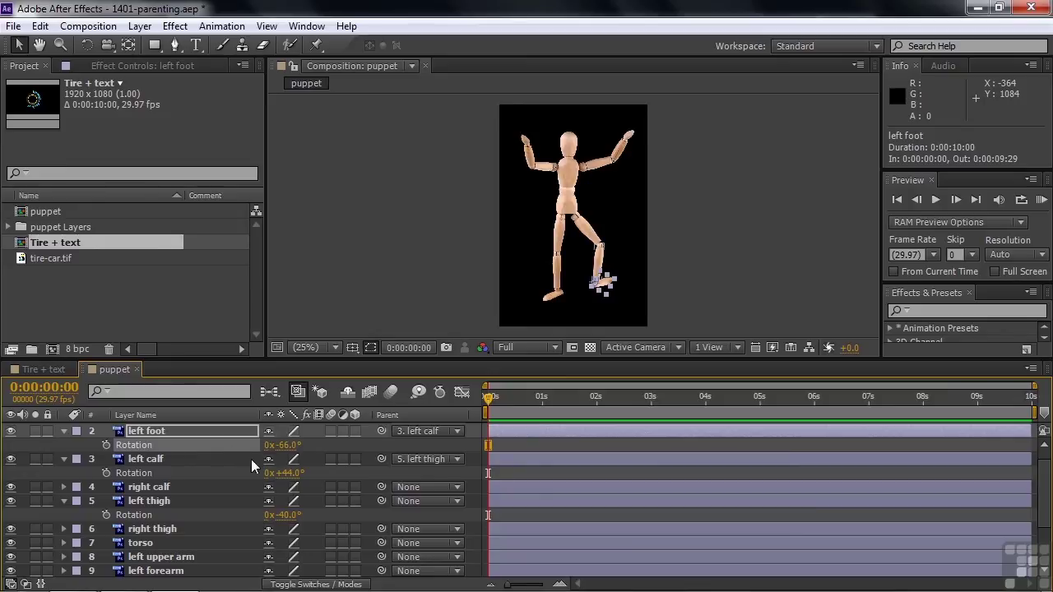
pyautogui.moveTo(289, 515)
pyautogui.mouseDown()
pyautogui.moveTo(305, 509)
pyautogui.moveTo(268, 512)
pyautogui.moveTo(298, 516)
pyautogui.moveTo(287, 522)
pyautogui.mouseUp()
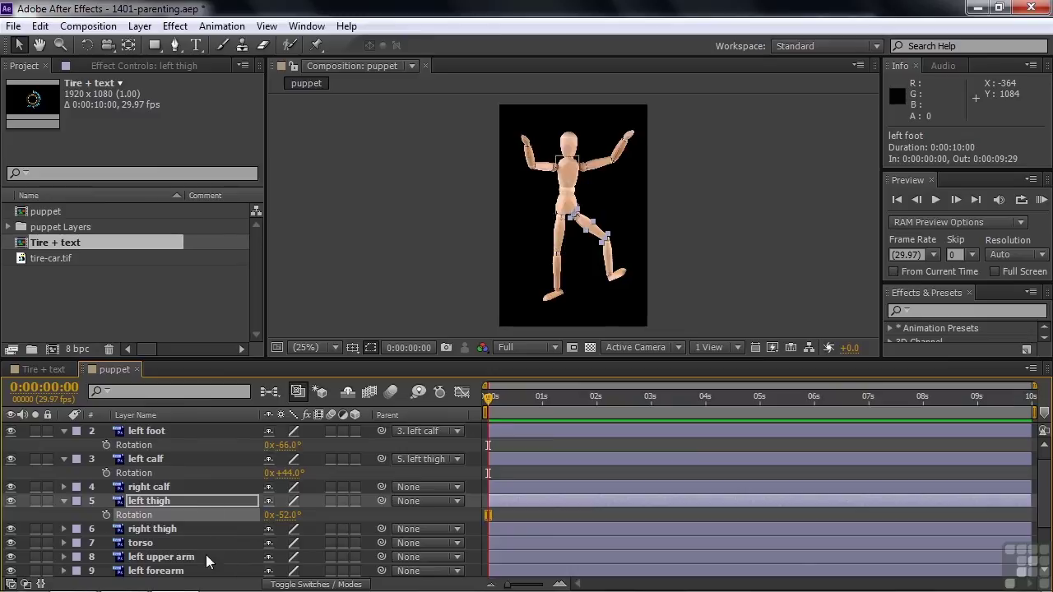
# Pick-whip right hand's Parent to right forearm, and right forearm's to right upper arm.
pyautogui.moveTo(1046, 506); pyautogui.dragTo(1048, 537)
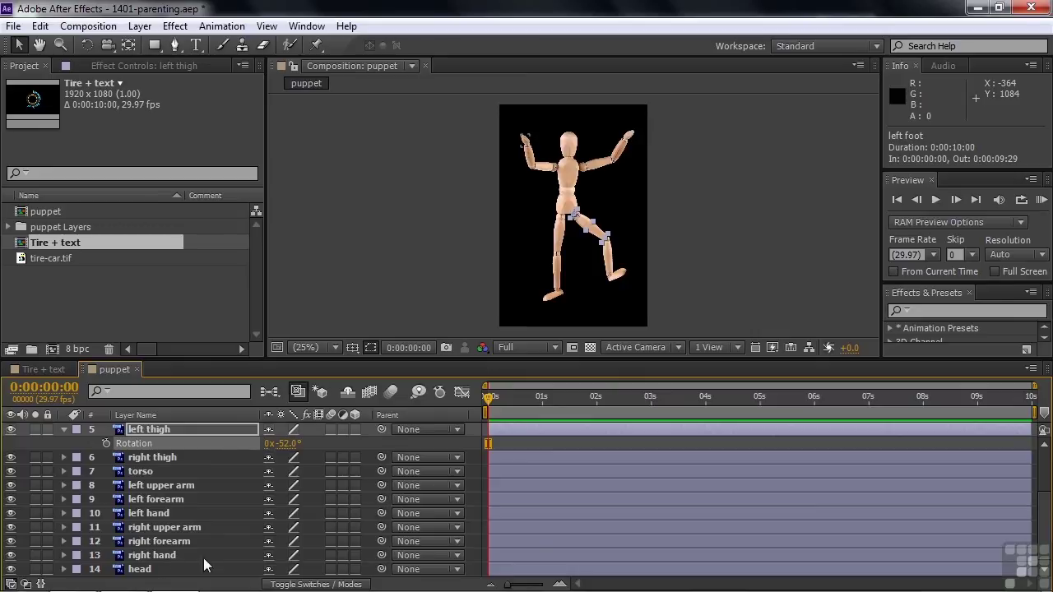
pyautogui.moveTo(382, 557); pyautogui.dragTo(222, 540)
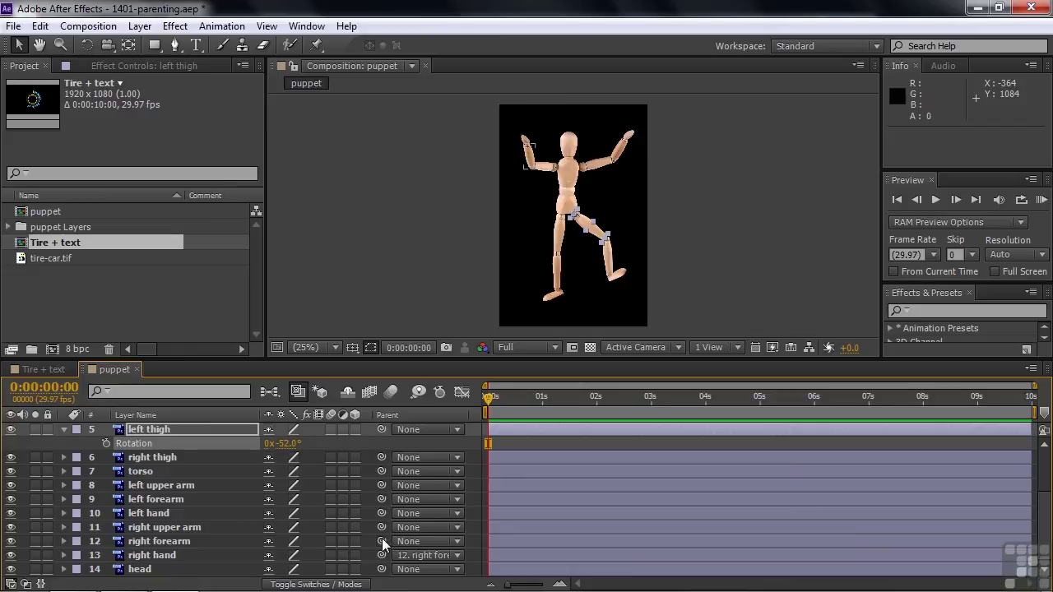
pyautogui.moveTo(382, 541); pyautogui.dragTo(212, 527)
# Set the right upper arm's Rotation to +11° and the right hand's to -20°.
pyautogui.click(176, 527)
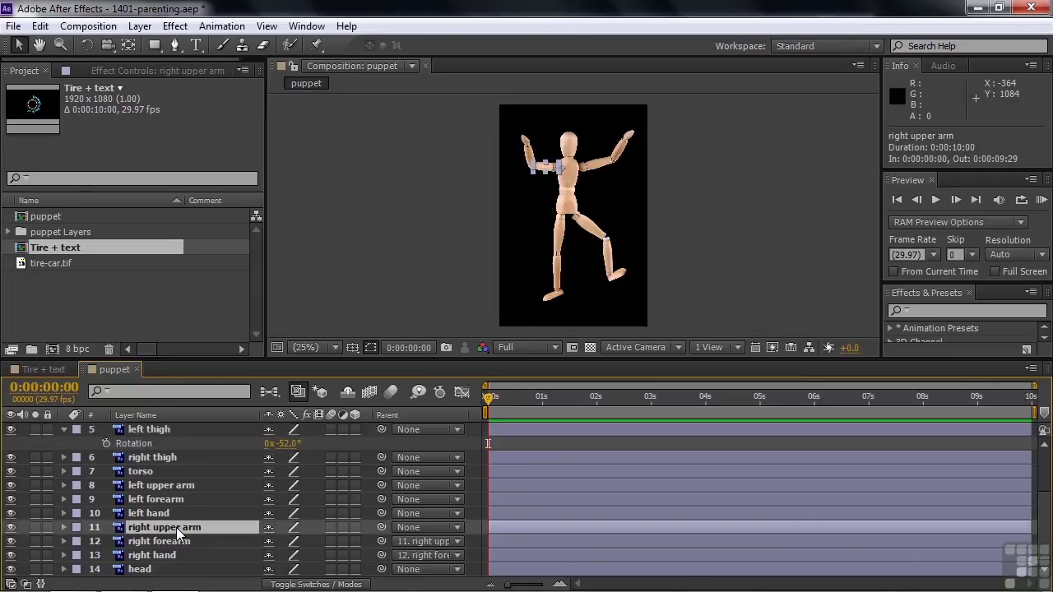
pyautogui.press('r')
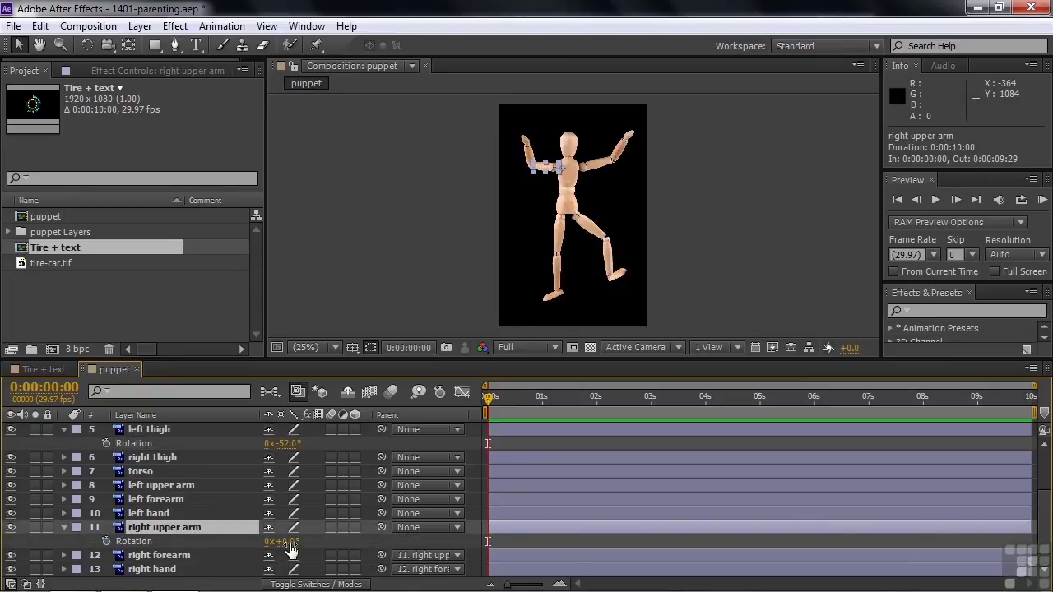
pyautogui.moveTo(287, 542); pyautogui.dragTo(292, 540)
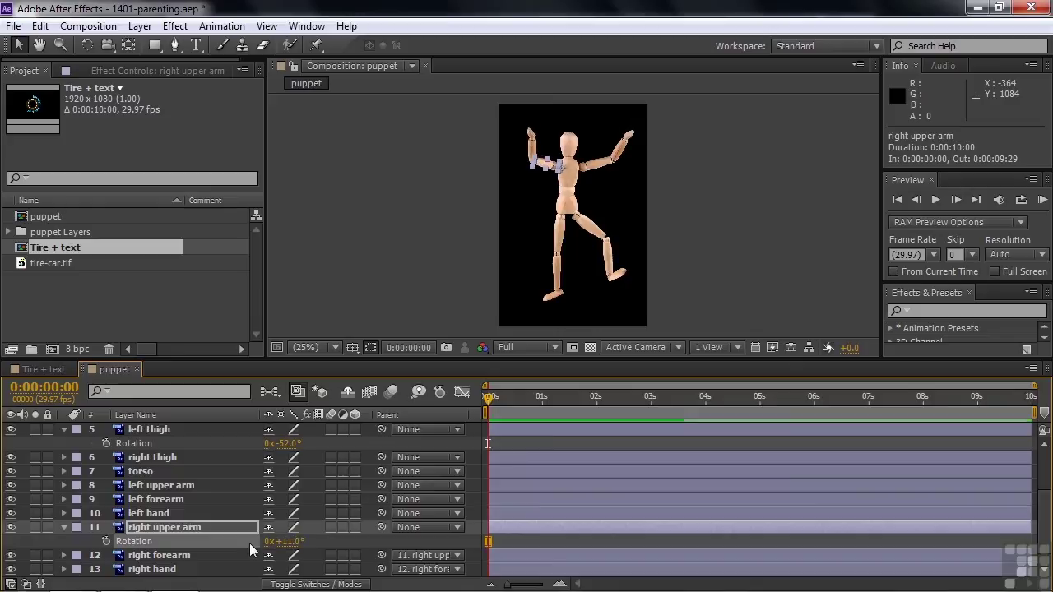
pyautogui.click(165, 570)
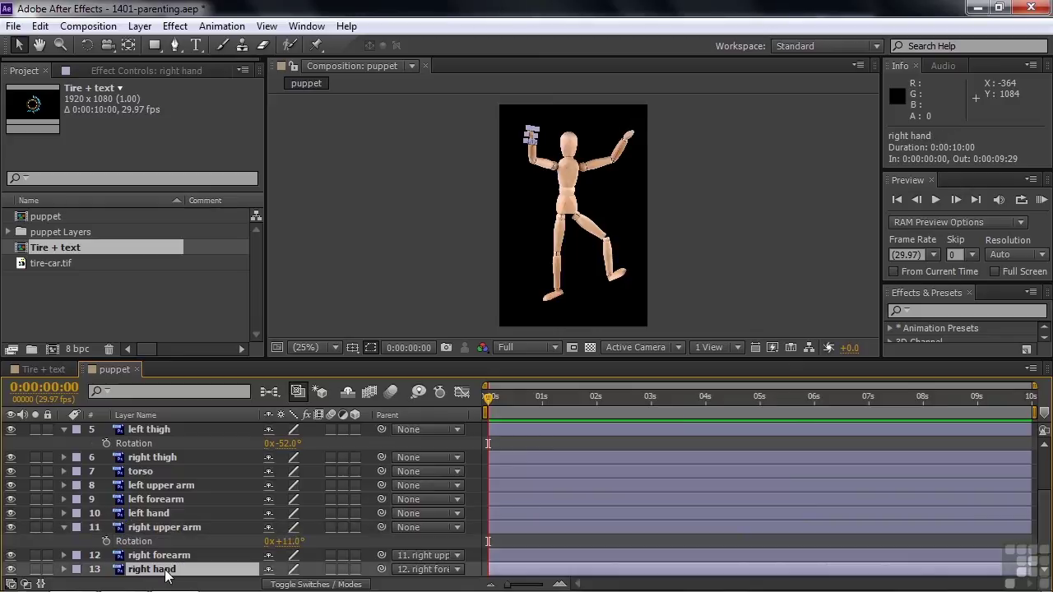
pyautogui.press('r')
pyautogui.moveTo(289, 569); pyautogui.dragTo(274, 568)
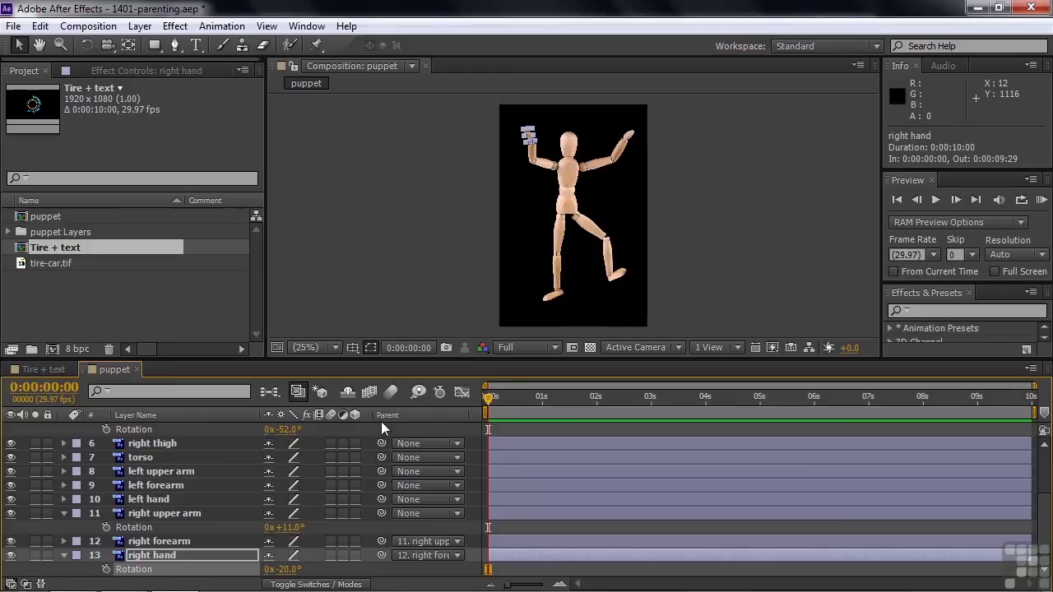
# Collapse the five open Rotation rows and enlarge the timeline.
pyautogui.click(64, 513)
pyautogui.click(63, 542)
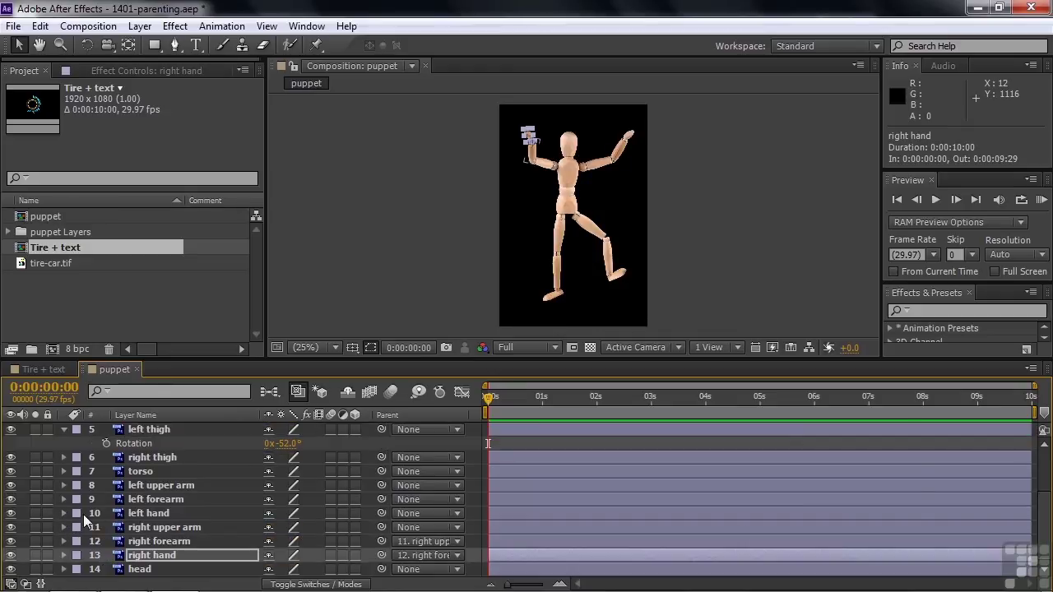
pyautogui.click(61, 434)
pyautogui.moveTo(181, 359); pyautogui.dragTo(195, 294)
pyautogui.click(63, 373)
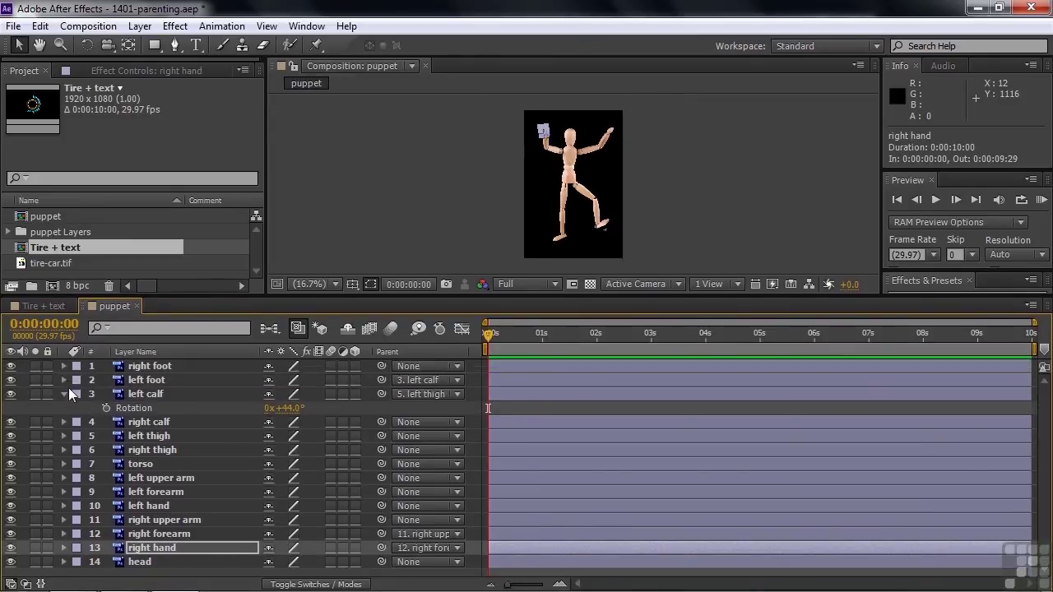
pyautogui.click(64, 394)
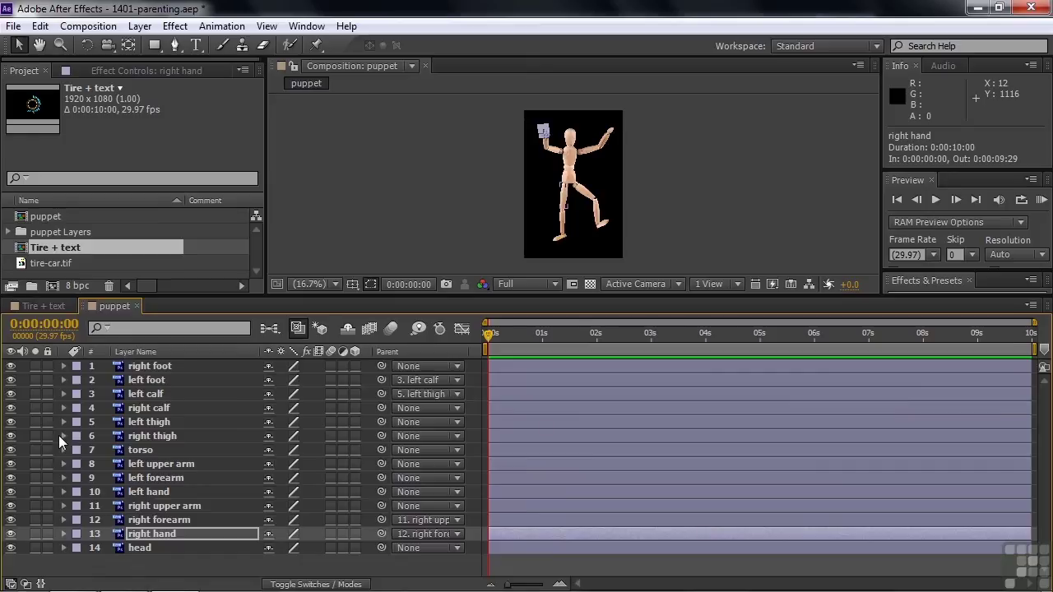
# Select both thighs, both upper arms and the head, and pick-whip them to torso.
pyautogui.click(144, 422)
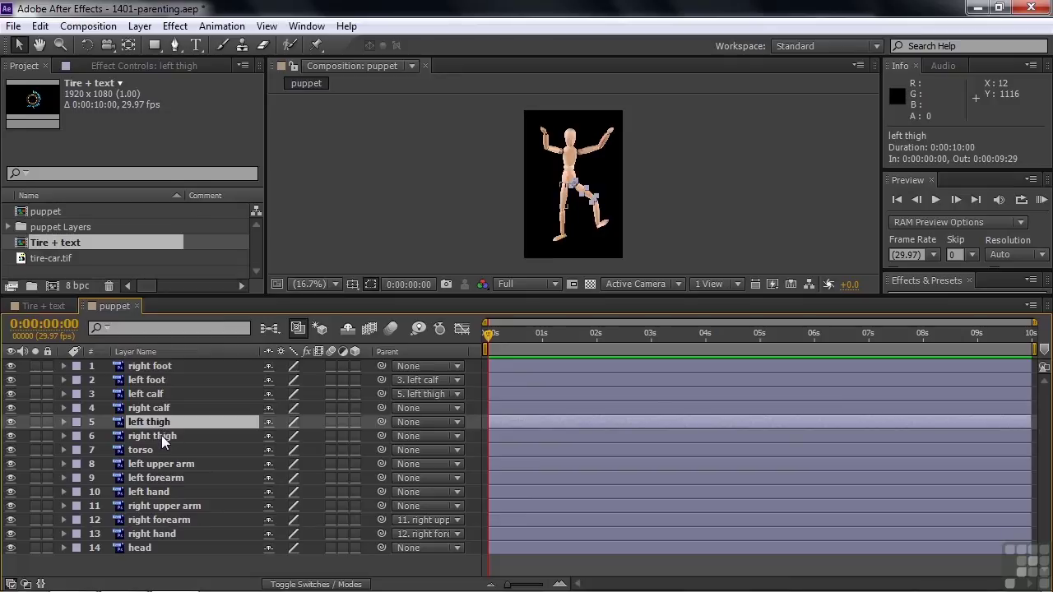
pyautogui.keyDown('ctrl'); pyautogui.click(161, 436); pyautogui.keyUp('ctrl')
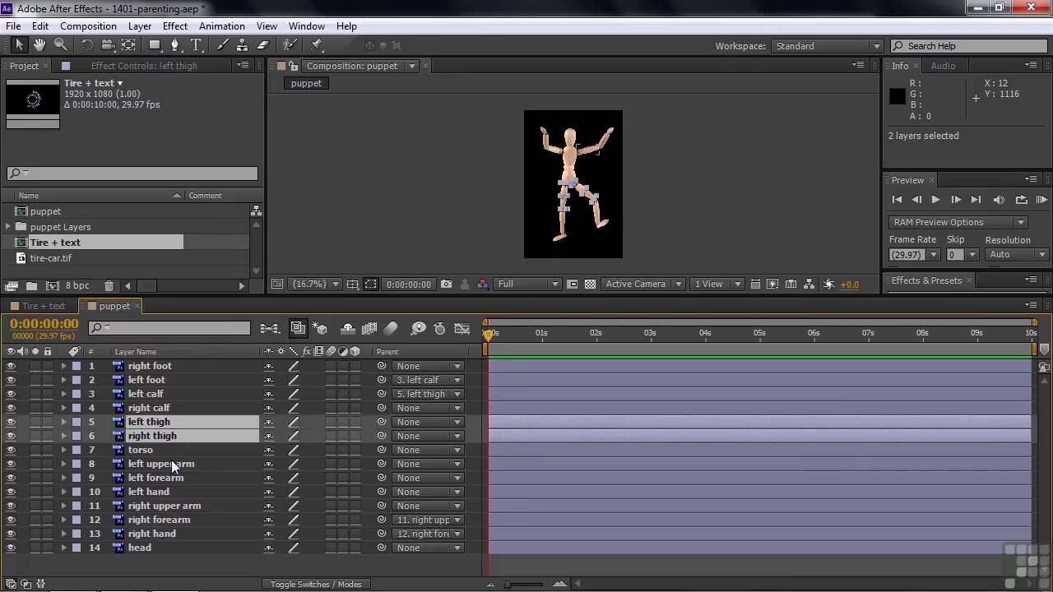
pyautogui.keyDown('ctrl'); pyautogui.click(171, 464); pyautogui.keyUp('ctrl')
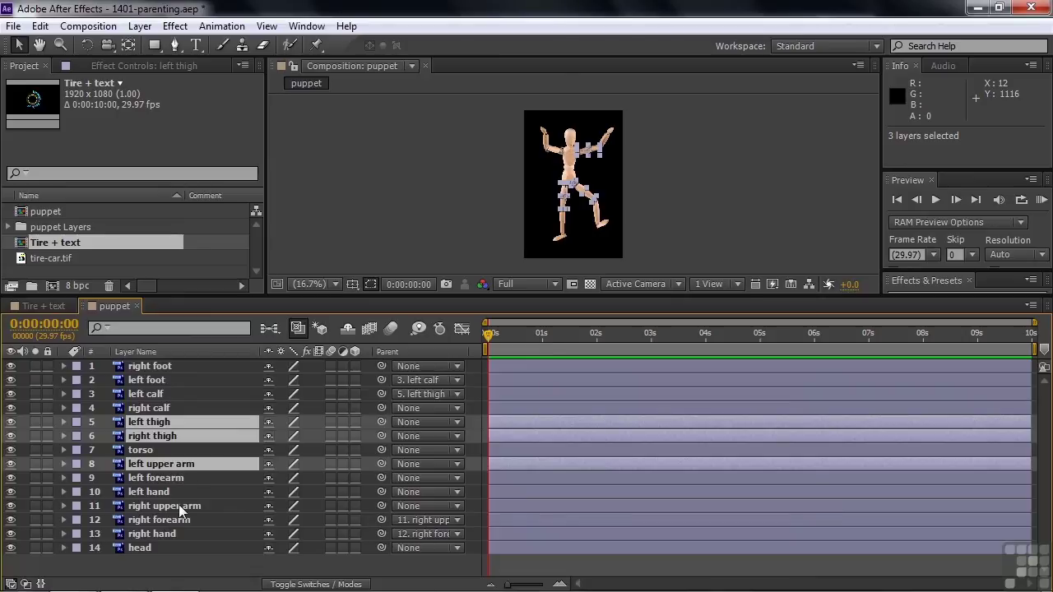
pyautogui.keyDown('ctrl'); pyautogui.click(179, 505); pyautogui.keyUp('ctrl')
pyautogui.keyDown('ctrl'); pyautogui.click(157, 547); pyautogui.keyUp('ctrl')
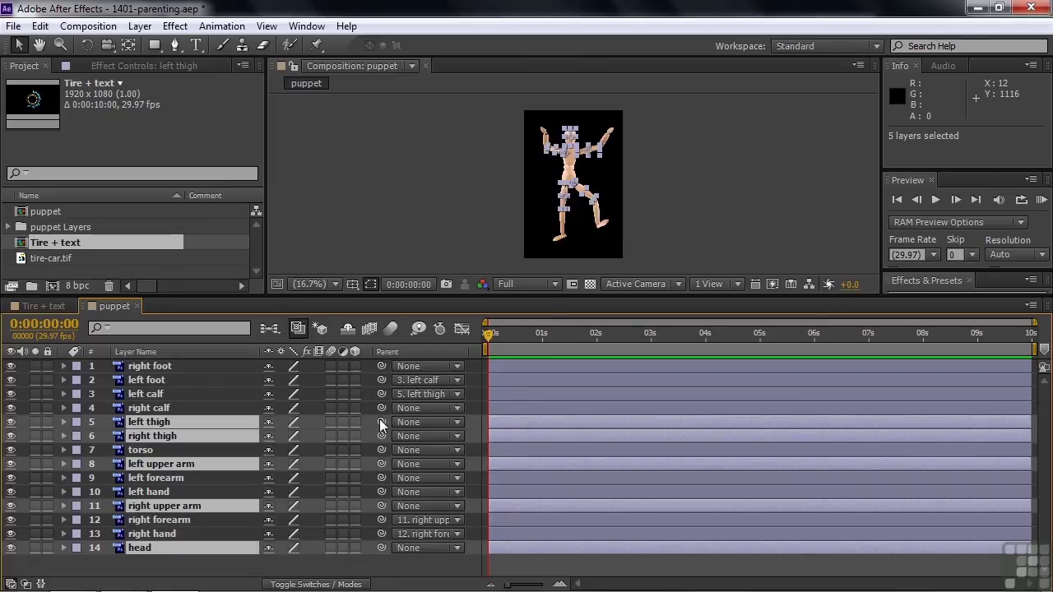
pyautogui.moveTo(381, 421); pyautogui.dragTo(174, 449)
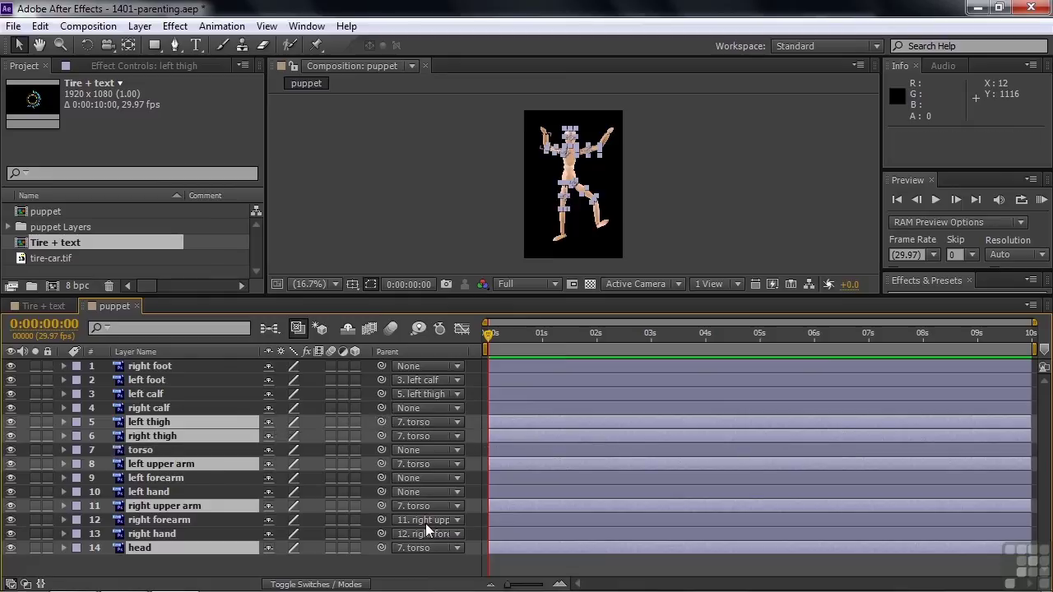
# Chain left hand→left forearm→left upper arm and right foot→right calf→right thigh.
pyautogui.click(205, 569)
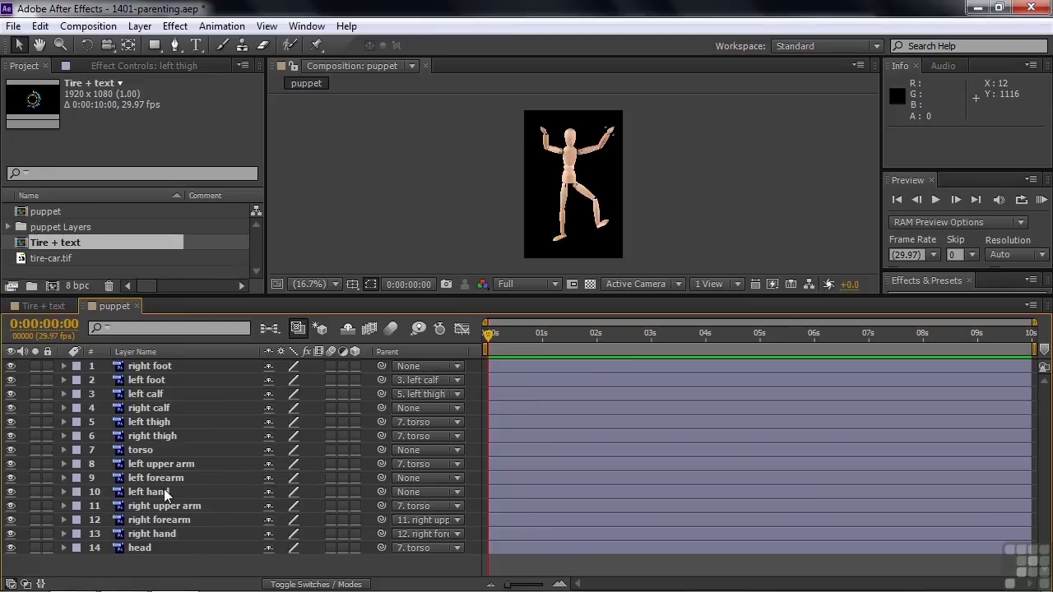
pyautogui.moveTo(380, 488); pyautogui.dragTo(210, 477)
pyautogui.moveTo(380, 475); pyautogui.dragTo(192, 459)
pyautogui.moveTo(382, 365); pyautogui.dragTo(184, 404)
pyautogui.moveTo(381, 408); pyautogui.dragTo(226, 439)
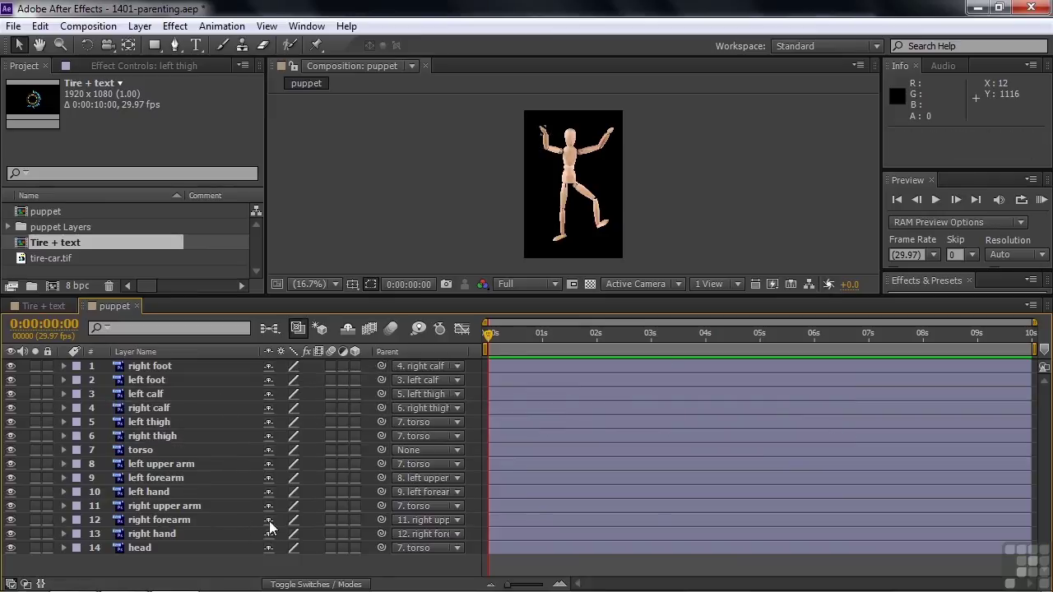
pyautogui.moveTo(475, 296); pyautogui.dragTo(475, 453)
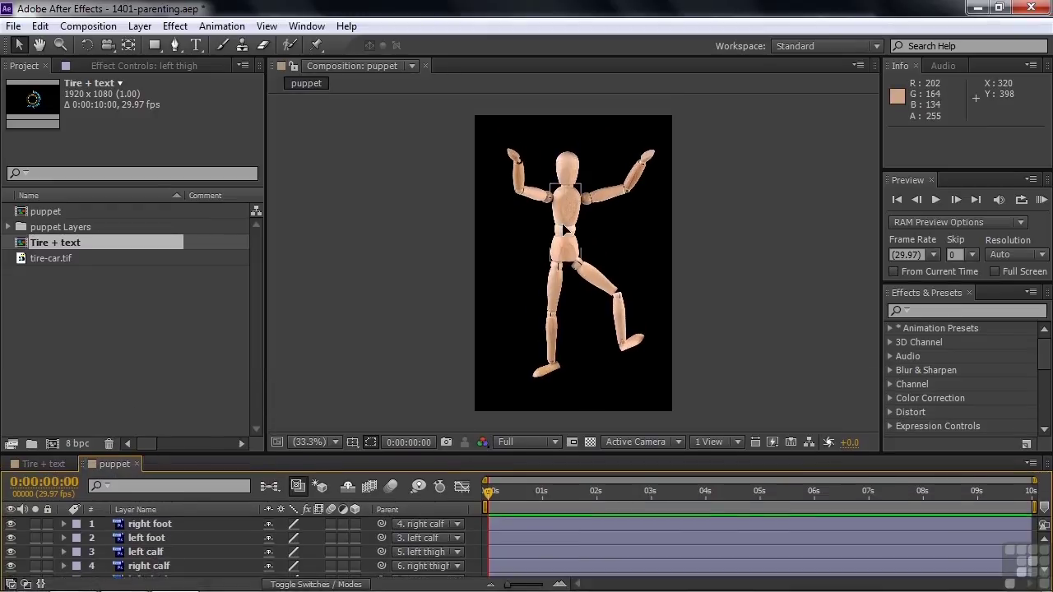
# Drag the torso to position 338.5, 414.0, carrying the whole puppet with it.
pyautogui.moveTo(563, 227)
pyautogui.mouseDown()
pyautogui.moveTo(564, 247)
pyautogui.moveTo(518, 227)
pyautogui.moveTo(527, 254)
pyautogui.moveTo(581, 222)
pyautogui.moveTo(531, 222)
pyautogui.moveTo(535, 251)
pyautogui.moveTo(566, 235)
pyautogui.mouseUp()
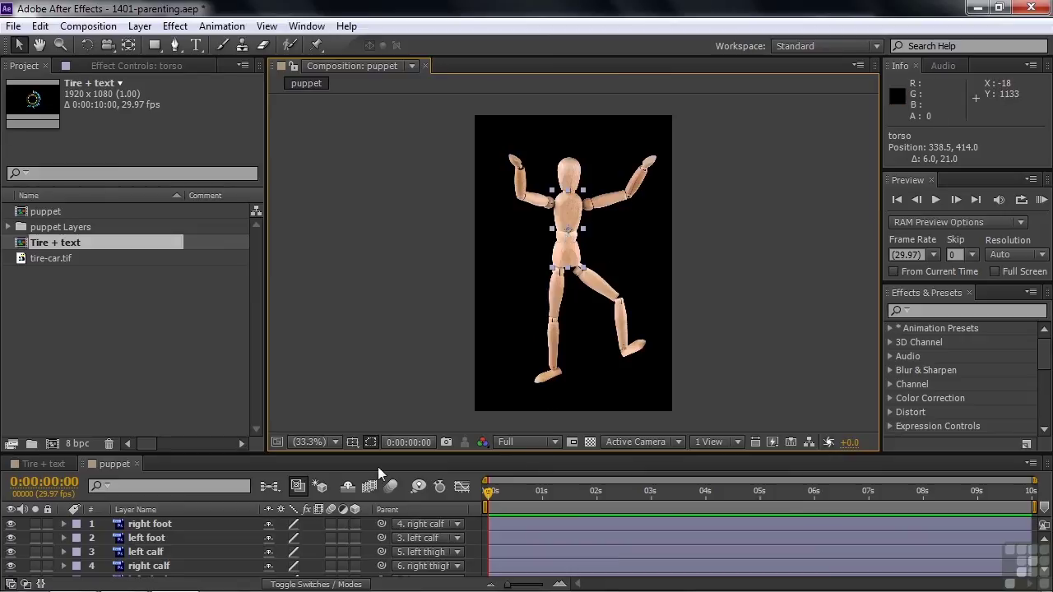
pyautogui.moveTo(386, 453); pyautogui.dragTo(396, 338)
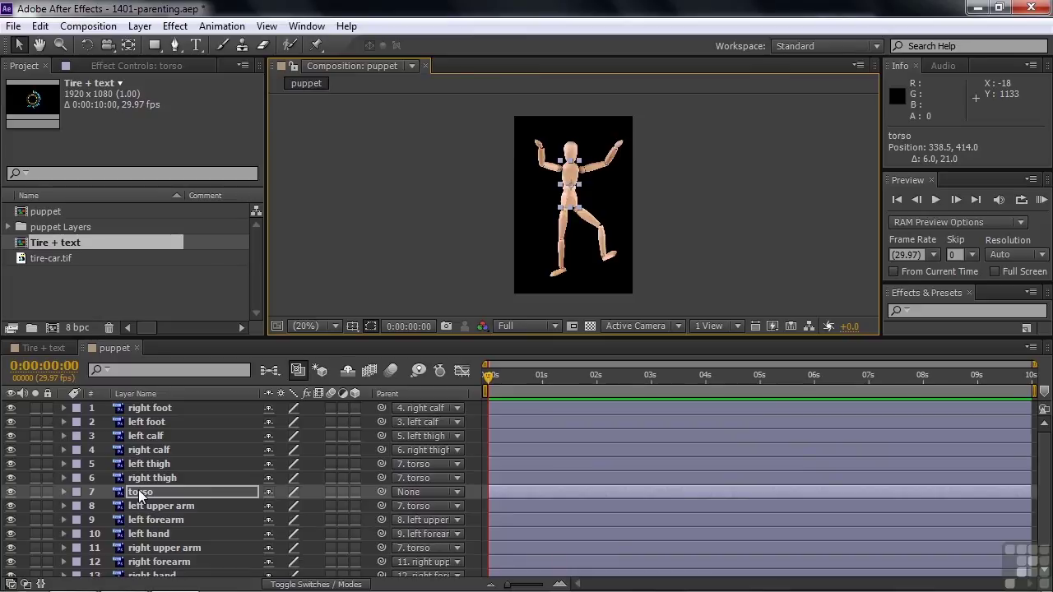
# Scrub the torso's Scale up to 116% so the whole puppet enlarges.
pyautogui.press('s')
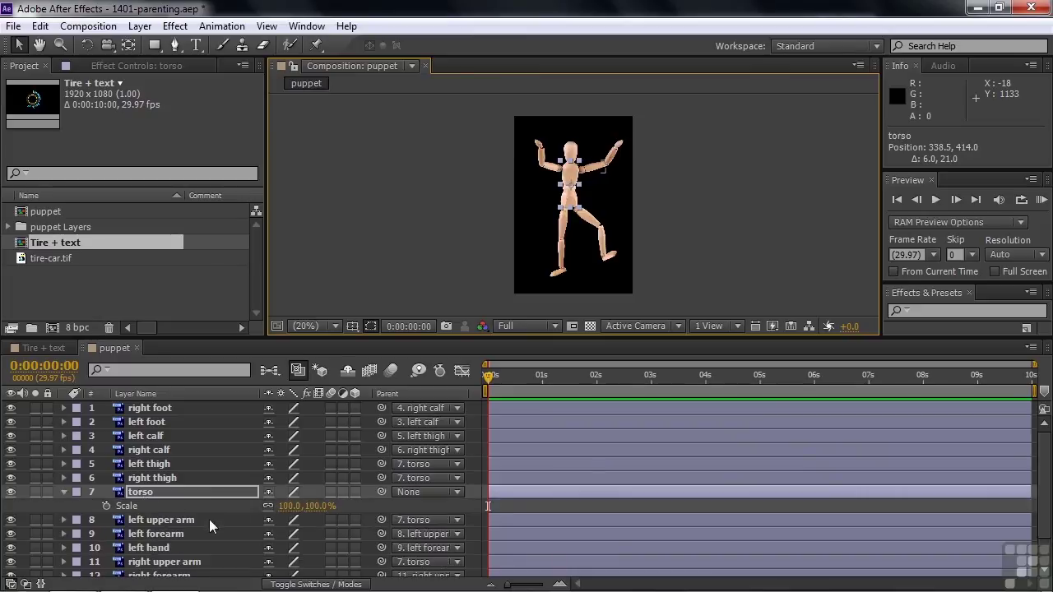
pyautogui.moveTo(293, 506)
pyautogui.mouseDown()
pyautogui.moveTo(375, 506)
pyautogui.moveTo(235, 506)
pyautogui.moveTo(327, 505)
pyautogui.moveTo(305, 510)
pyautogui.mouseUp()
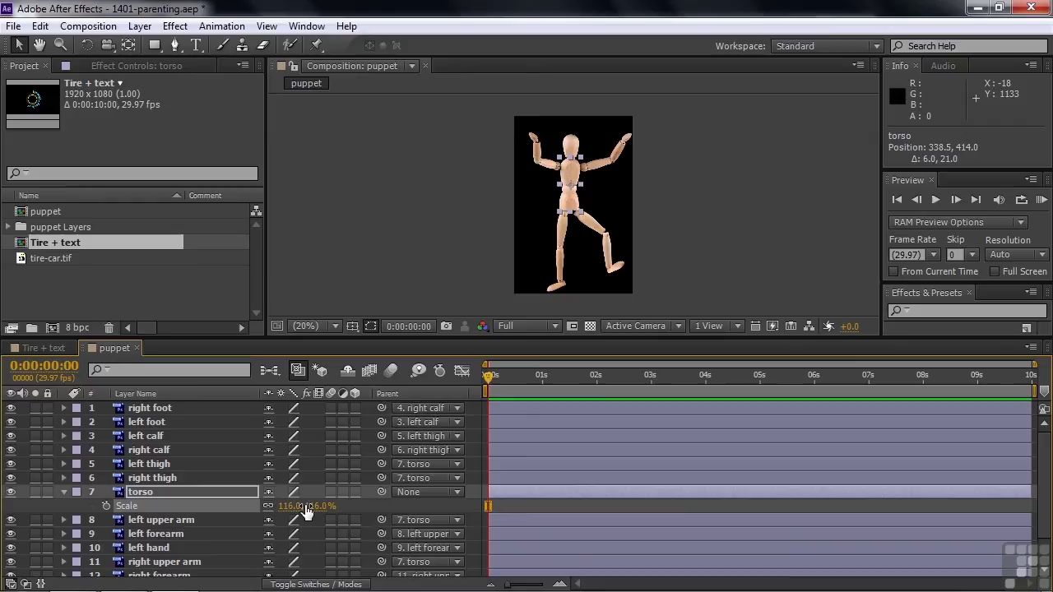